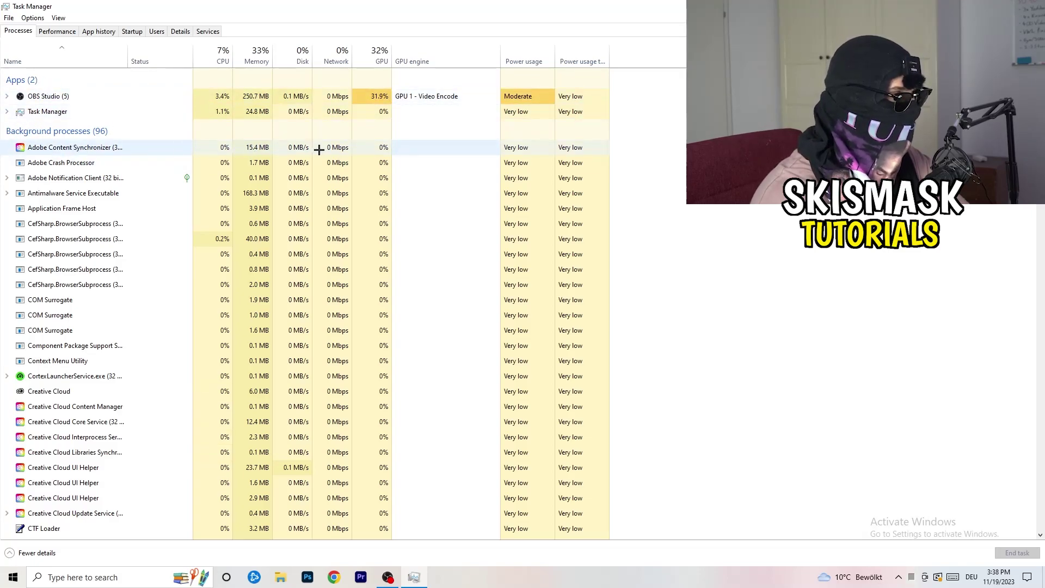
Step: Try to end the Antimalware Service Executable background process
{"action": "right_click", "coordinate": [245, 194]}
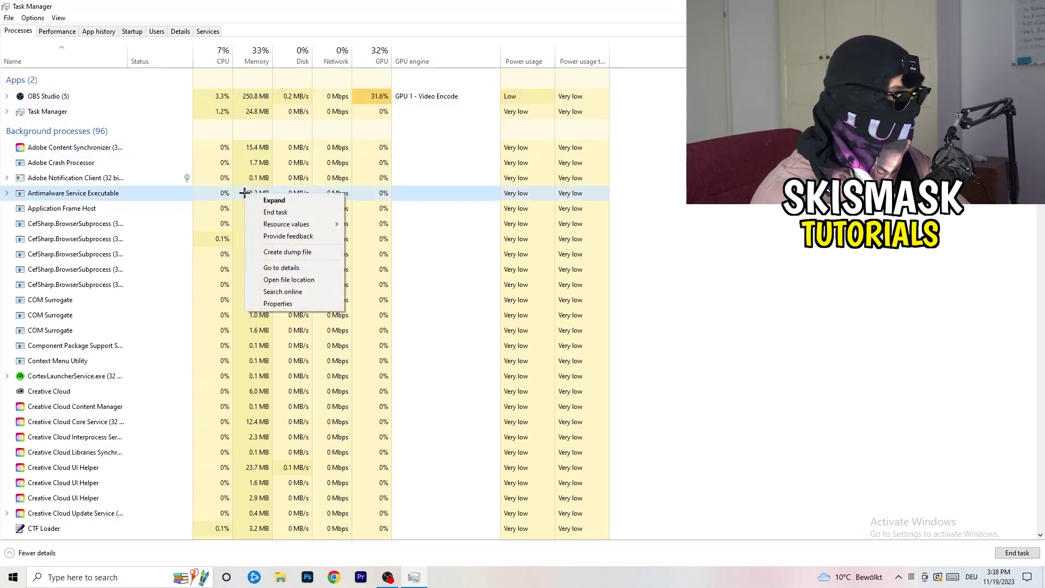
{"action": "left_click", "coordinate": [302, 212]}
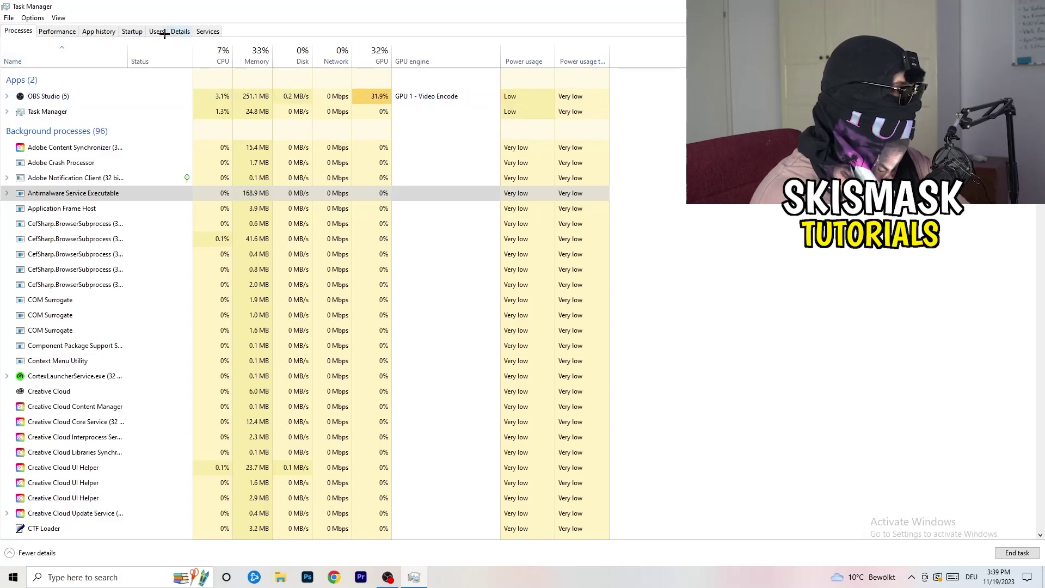
Step: Examine the startup programs and the available actions for Dropbox, EA and File Association Helper
{"action": "left_click", "coordinate": [132, 31]}
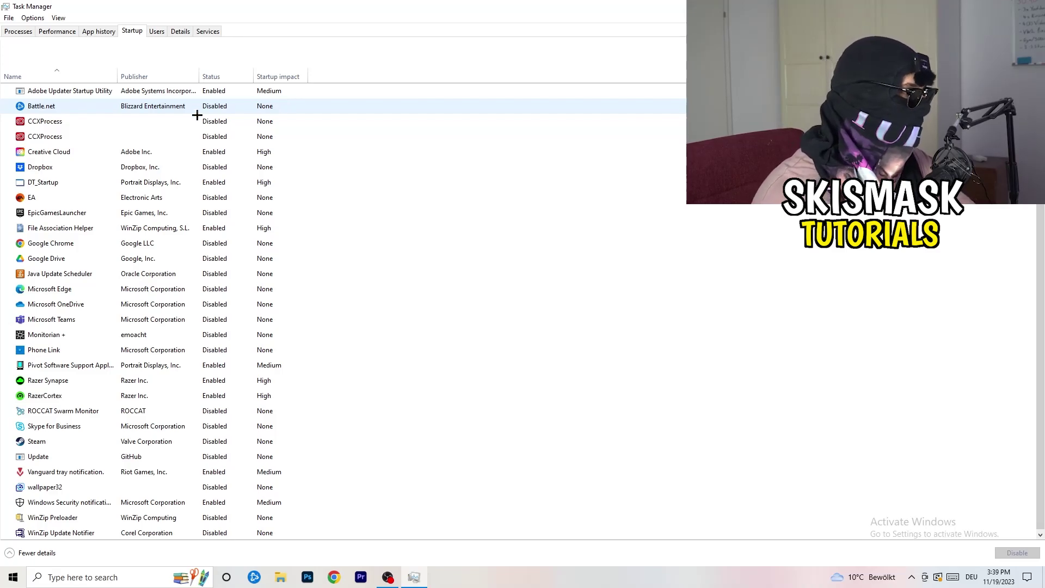
{"action": "right_click", "coordinate": [218, 166]}
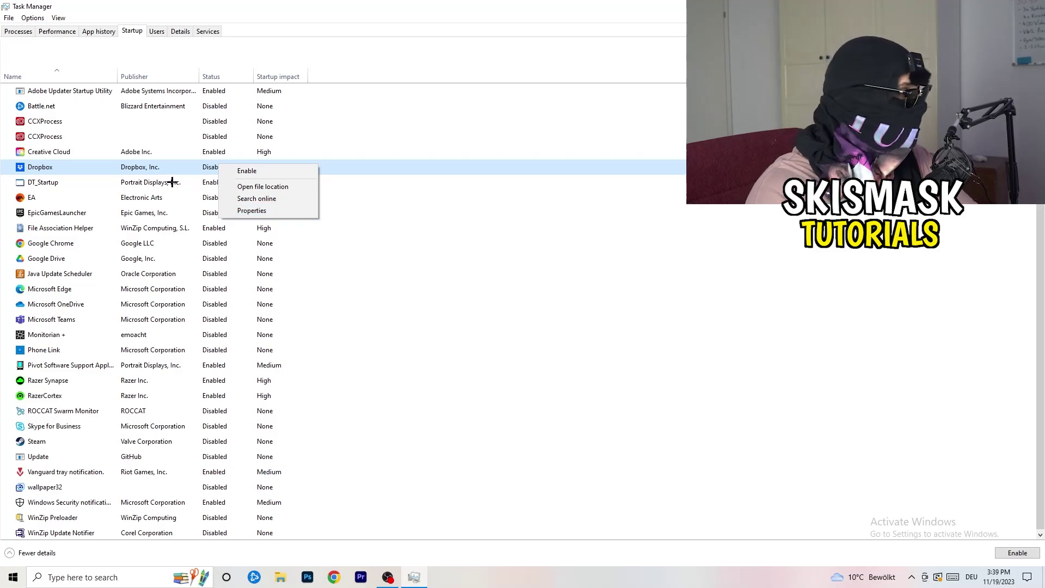
{"action": "right_click", "coordinate": [104, 200]}
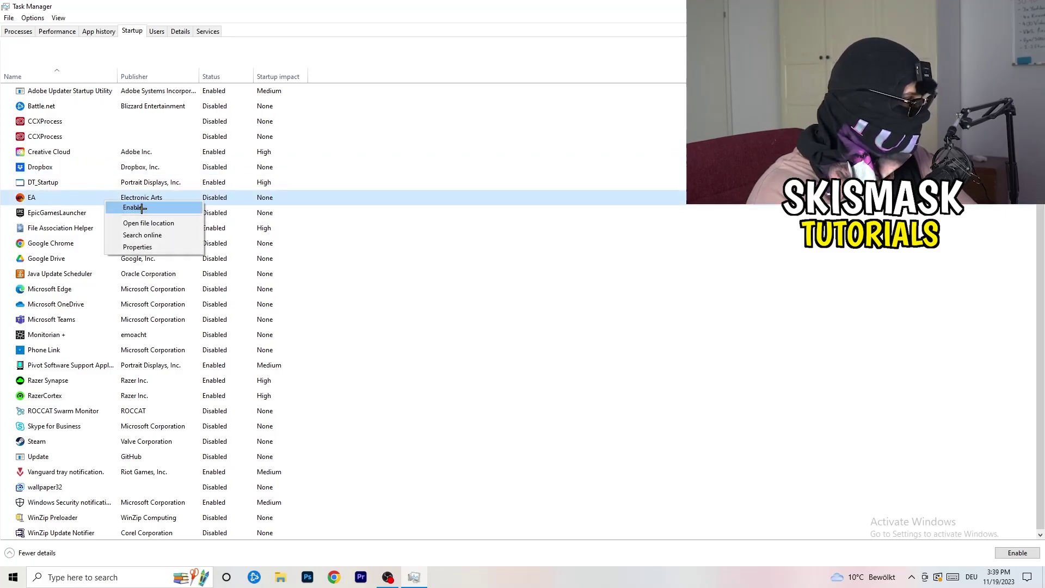
{"action": "left_click", "coordinate": [696, 285]}
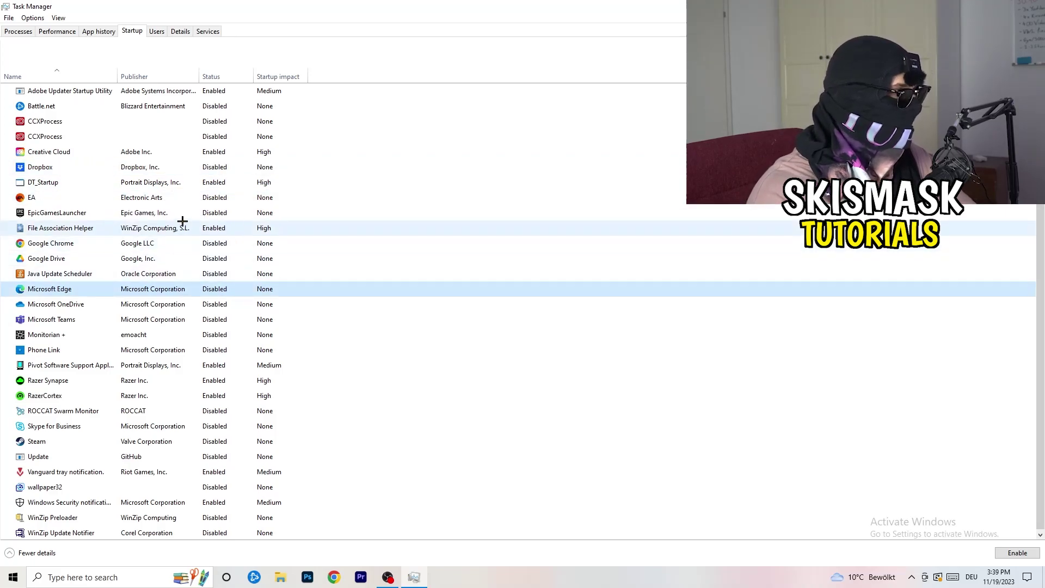
{"action": "right_click", "coordinate": [214, 231]}
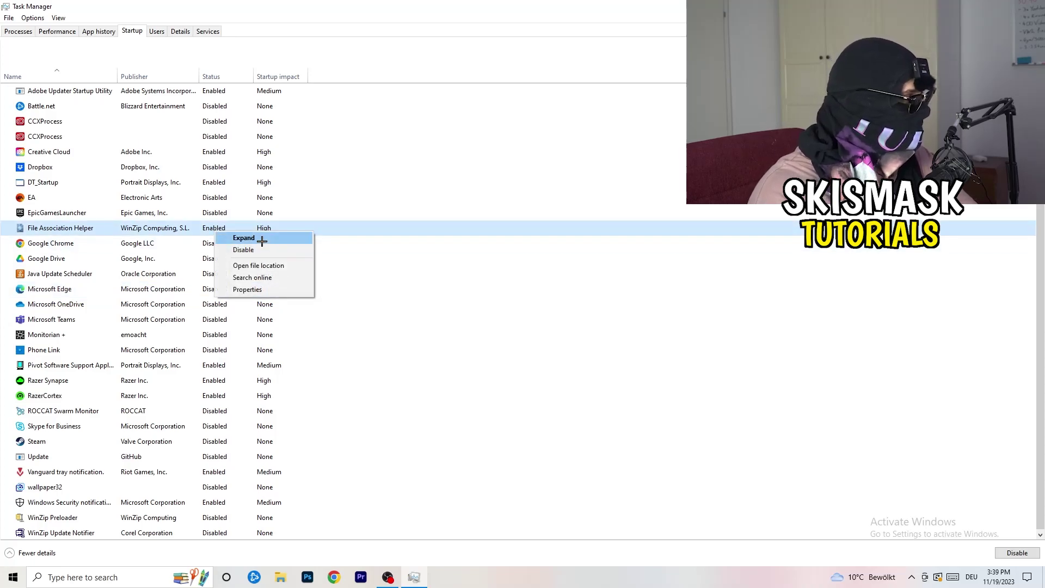
{"action": "left_click", "coordinate": [466, 273]}
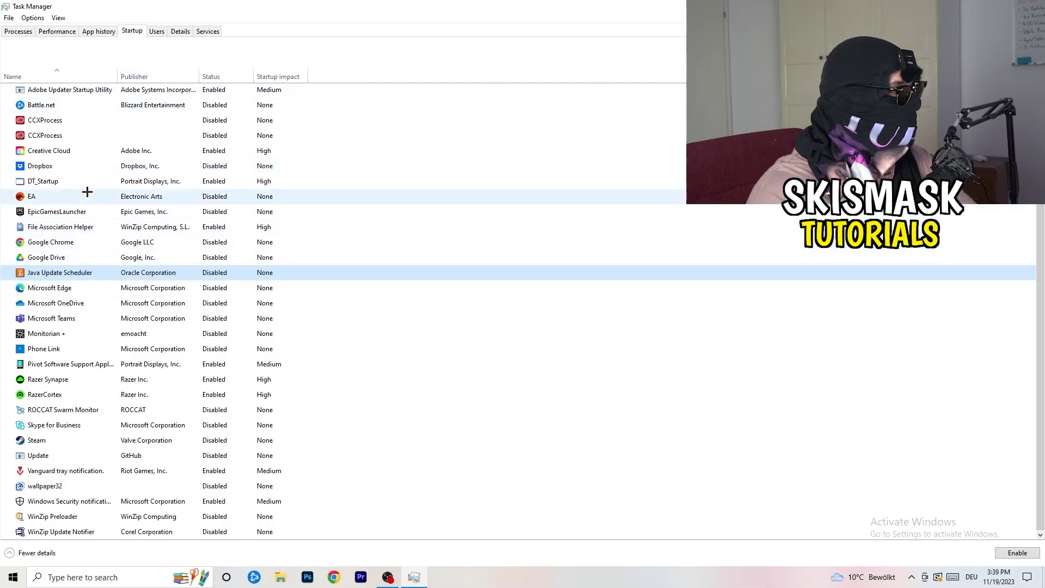
Step: Examine the priority options of the Dropbox crash handler in the detailed process list and close Task Manager
{"action": "left_click", "coordinate": [60, 32]}
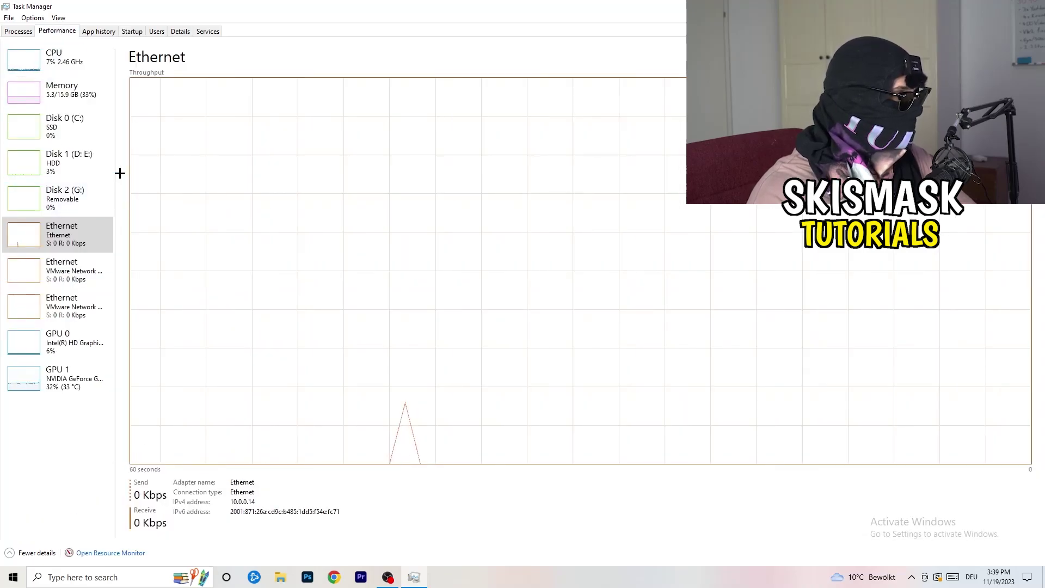
{"action": "left_click", "coordinate": [180, 31]}
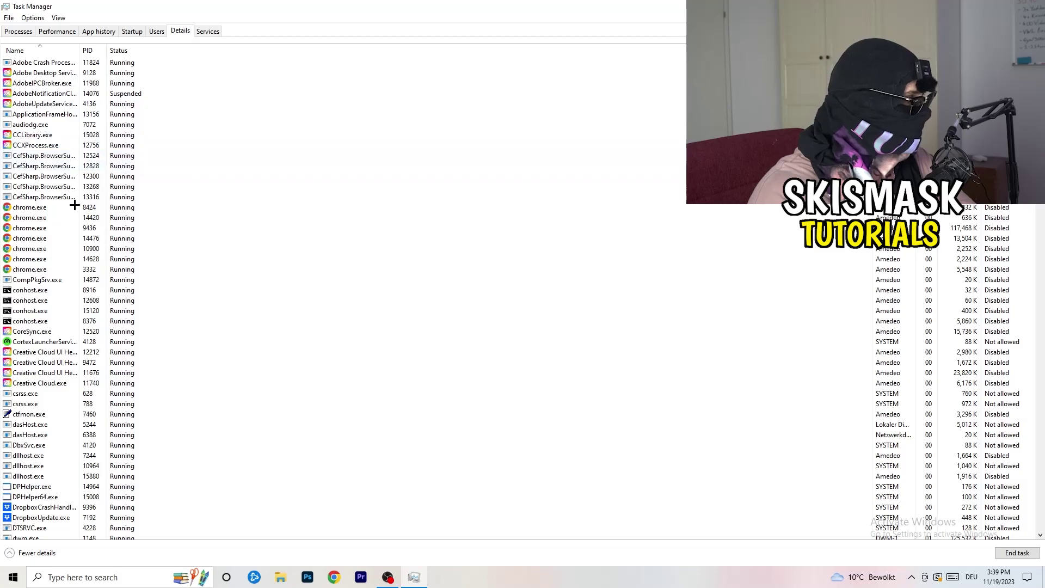
{"action": "scroll", "coordinate": [110, 278], "scroll_direction": "down", "scroll_amount": 6}
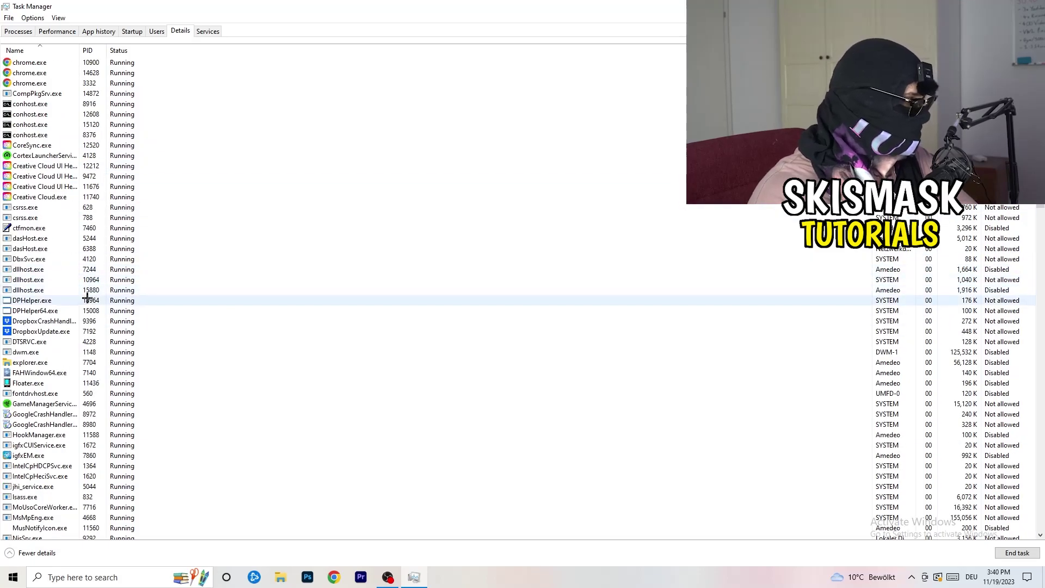
{"action": "right_click", "coordinate": [43, 324]}
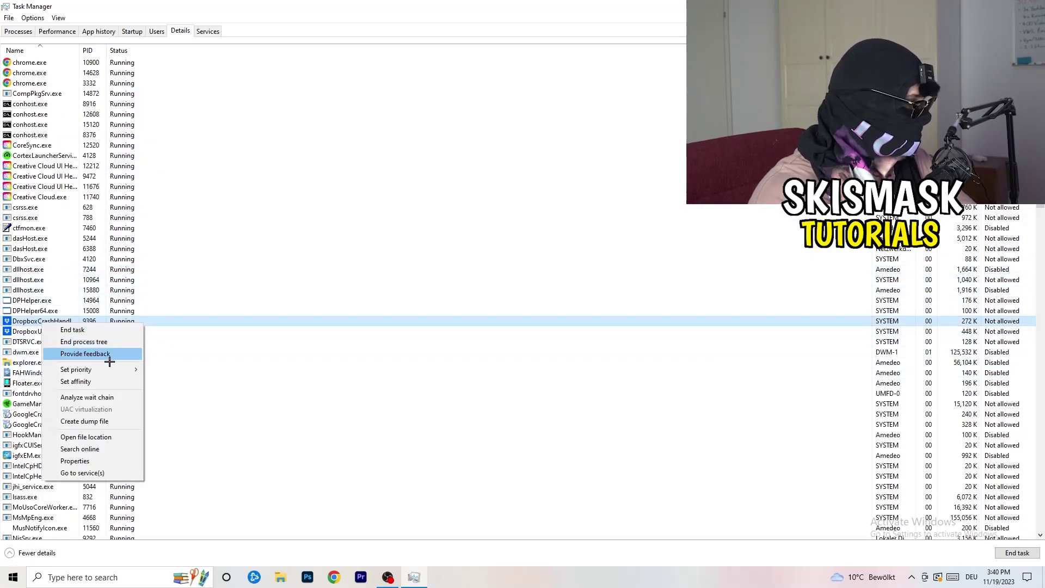
{"action": "right_click", "coordinate": [87, 321]}
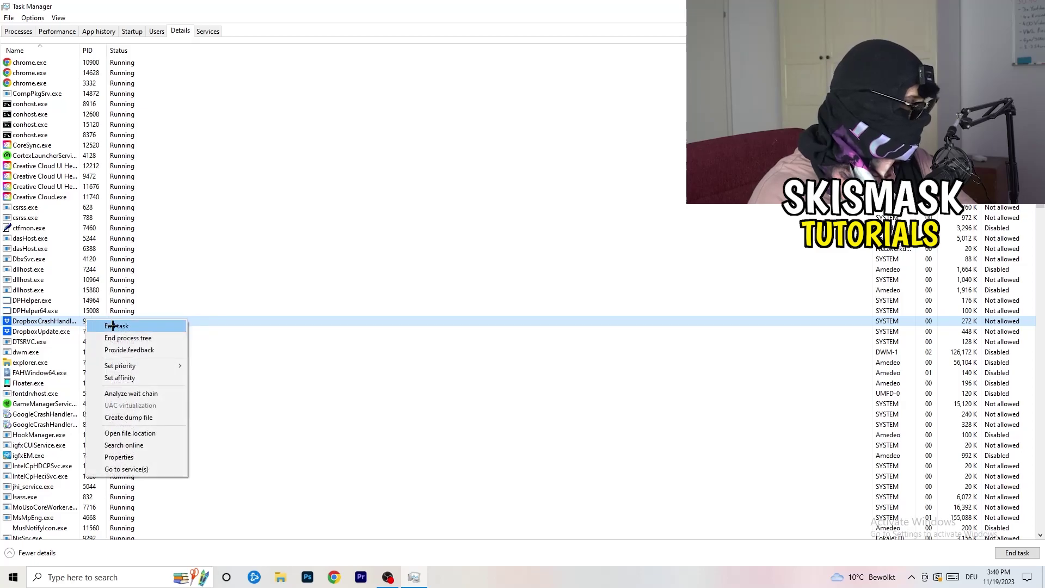
{"action": "left_click", "coordinate": [78, 321]}
{"action": "right_click", "coordinate": [78, 321]}
{"action": "mouse_move", "coordinate": [124, 367]}
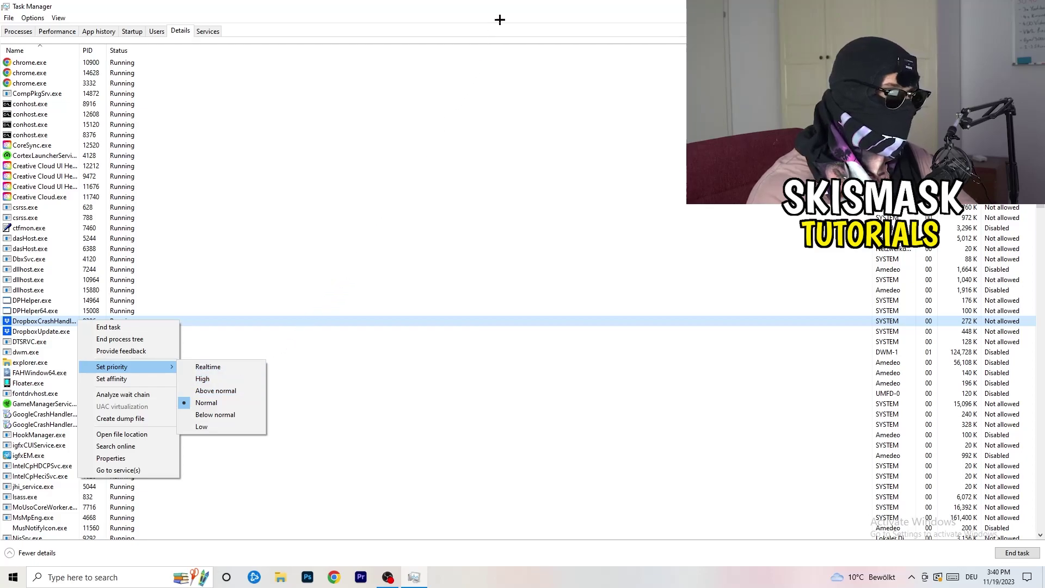
{"action": "left_click", "coordinate": [518, 6]}
{"action": "key", "text": "alt+F4"}
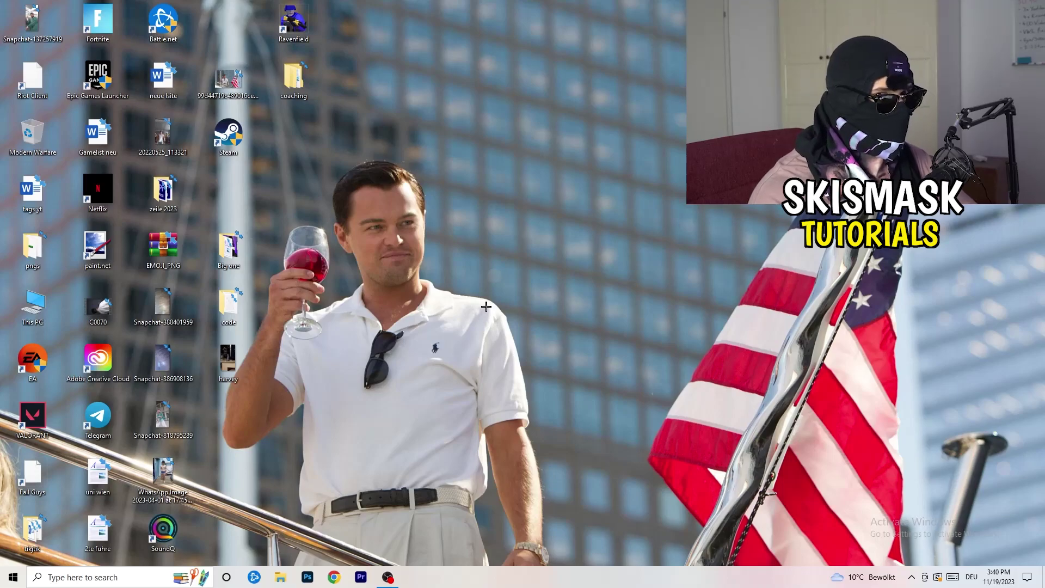
Step: Find and open Windows Settings and go to the System display settings
{"action": "key", "text": "super"}
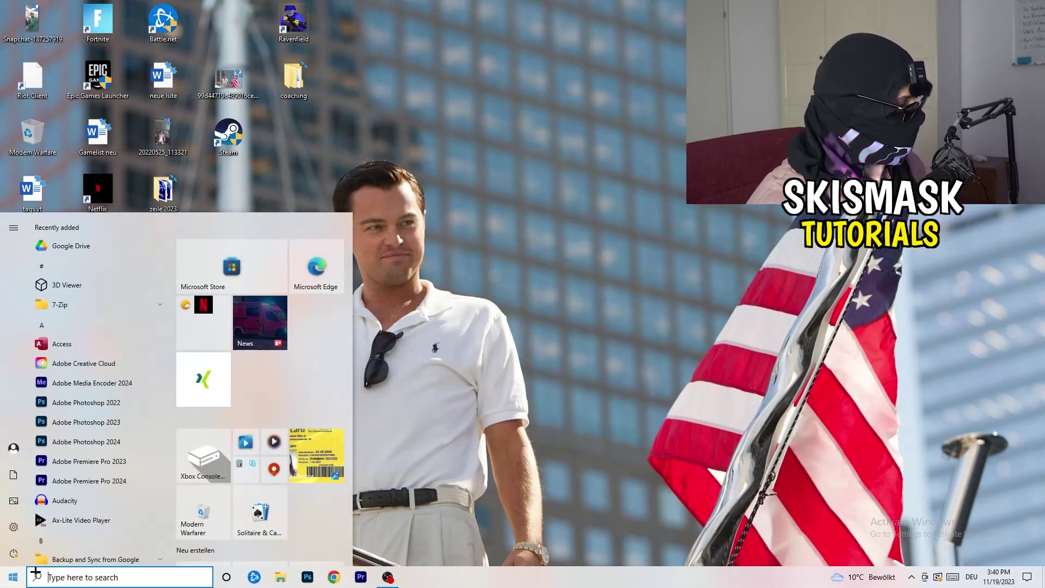
{"action": "type", "text": "sett"}
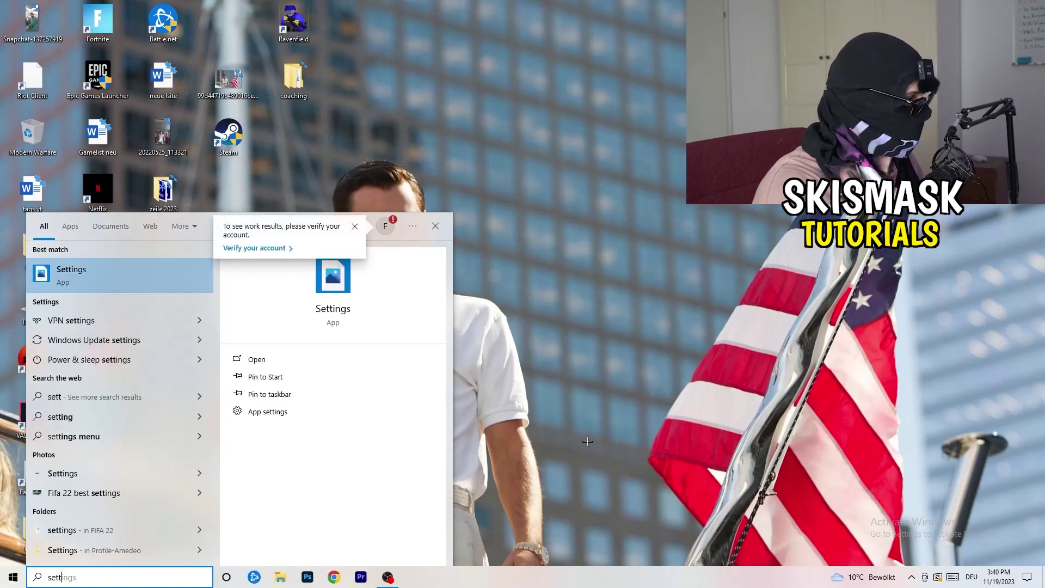
{"action": "key", "text": "Return"}
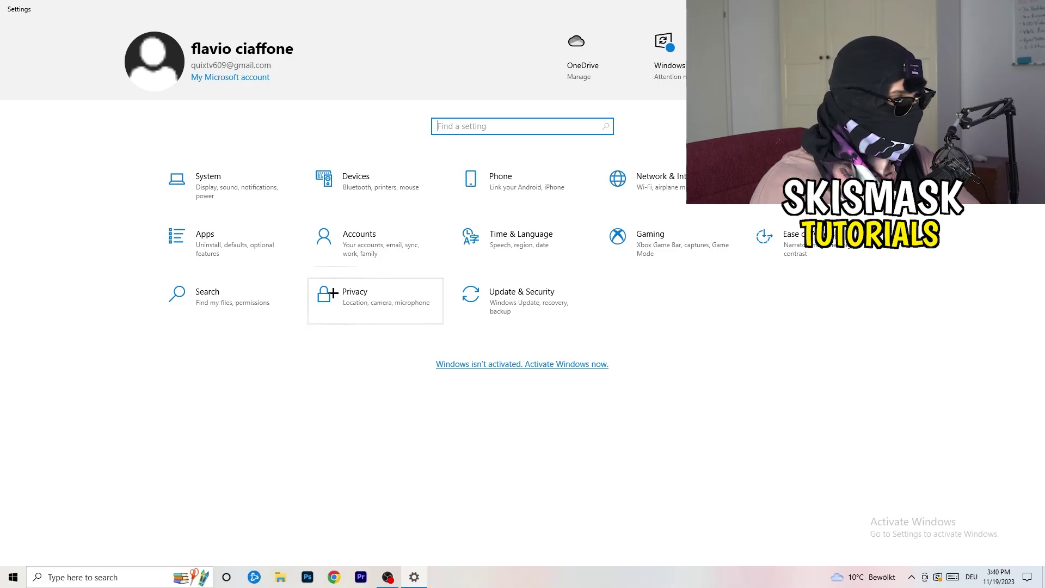
{"action": "left_click", "coordinate": [237, 195]}
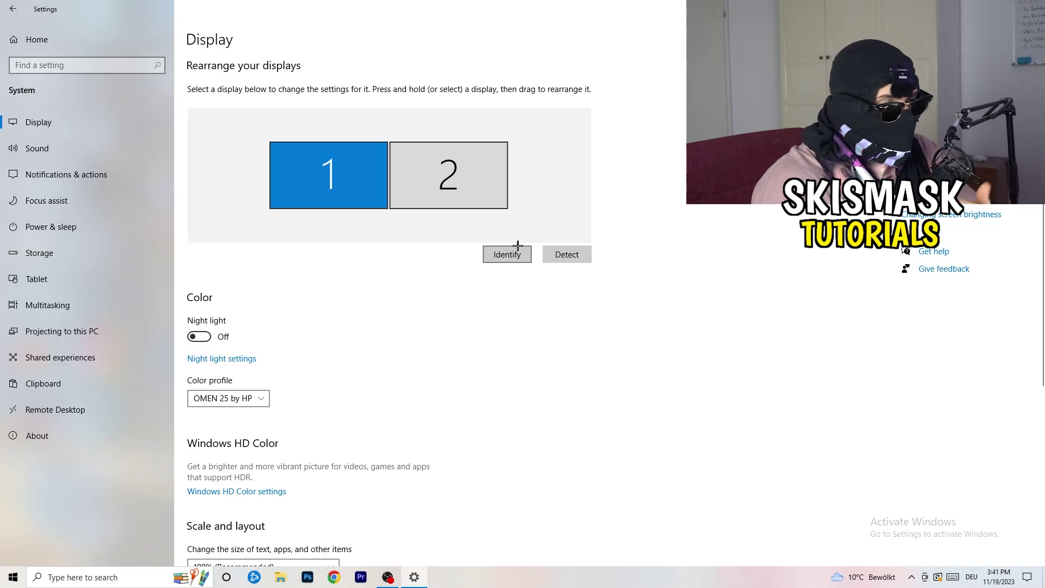
Step: Examine the text and app scaling options and the display resolution options without changing them
{"action": "scroll", "coordinate": [369, 299], "scroll_direction": "down", "scroll_amount": 2}
{"action": "scroll", "coordinate": [369, 299], "scroll_direction": "up", "scroll_amount": 2}
{"action": "scroll", "coordinate": [370, 299], "scroll_direction": "down", "scroll_amount": 5}
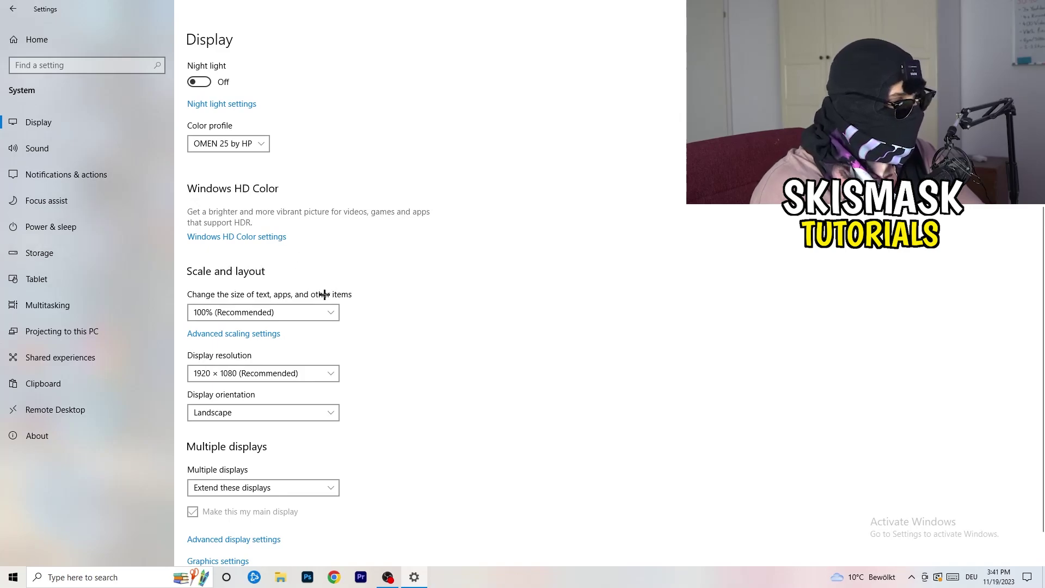
{"action": "left_click", "coordinate": [320, 310]}
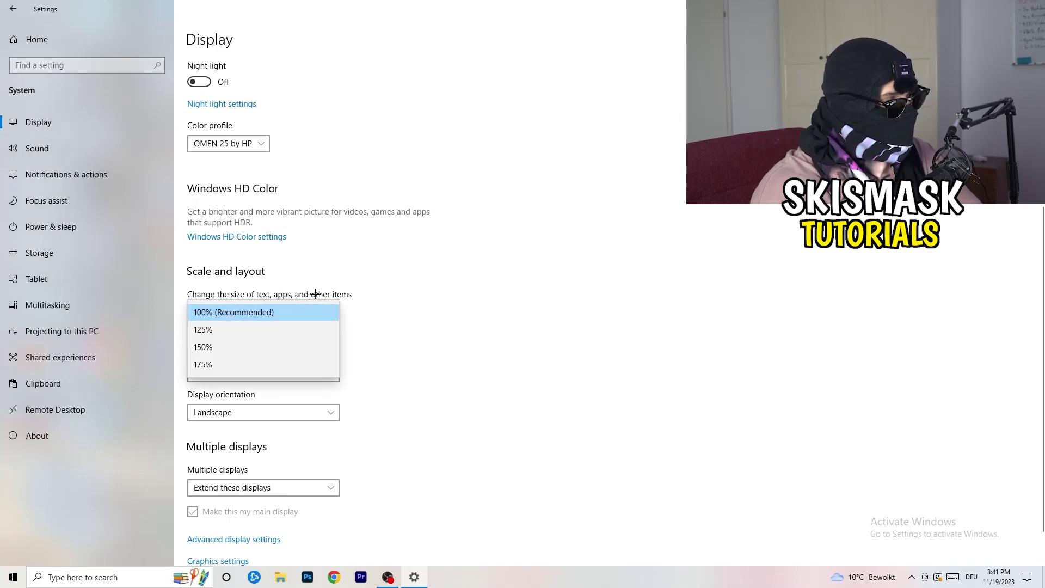
{"action": "left_click", "coordinate": [363, 292]}
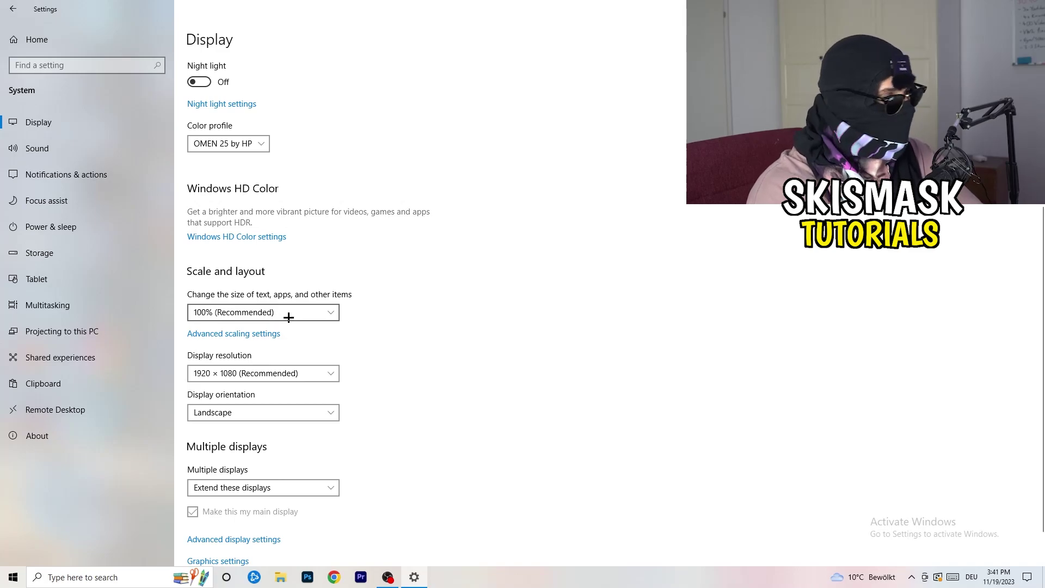
{"action": "scroll", "coordinate": [286, 318], "scroll_direction": "down", "scroll_amount": 1}
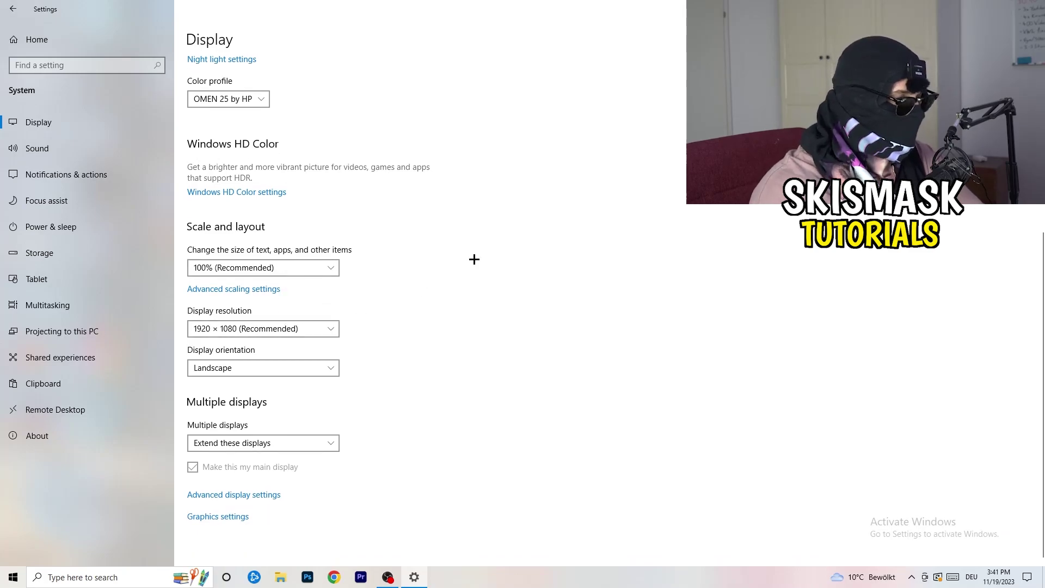
{"action": "key", "text": "space"}
{"action": "key", "text": "Escape"}
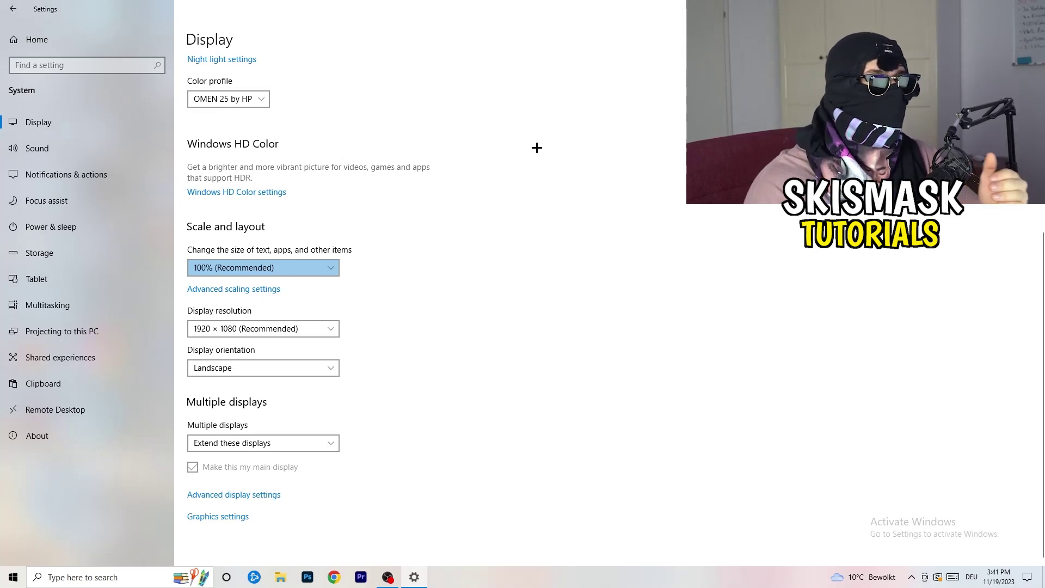
{"action": "left_click", "coordinate": [335, 329]}
{"action": "left_click", "coordinate": [377, 309]}
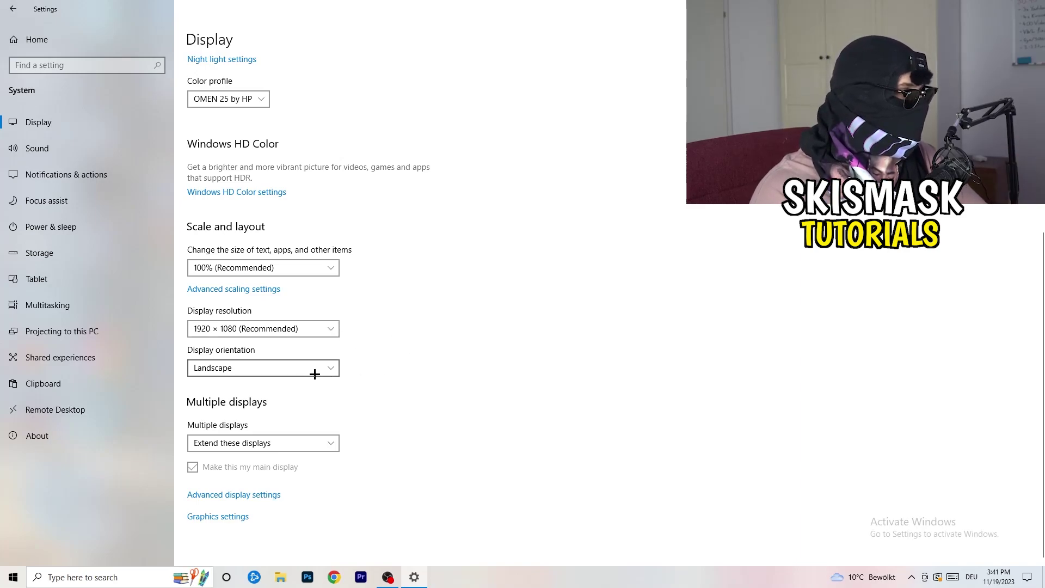
Step: In the Storage Sense configuration, turn off deletion of temporary files that apps aren't using, and return to the Storage page
{"action": "left_click", "coordinate": [77, 244]}
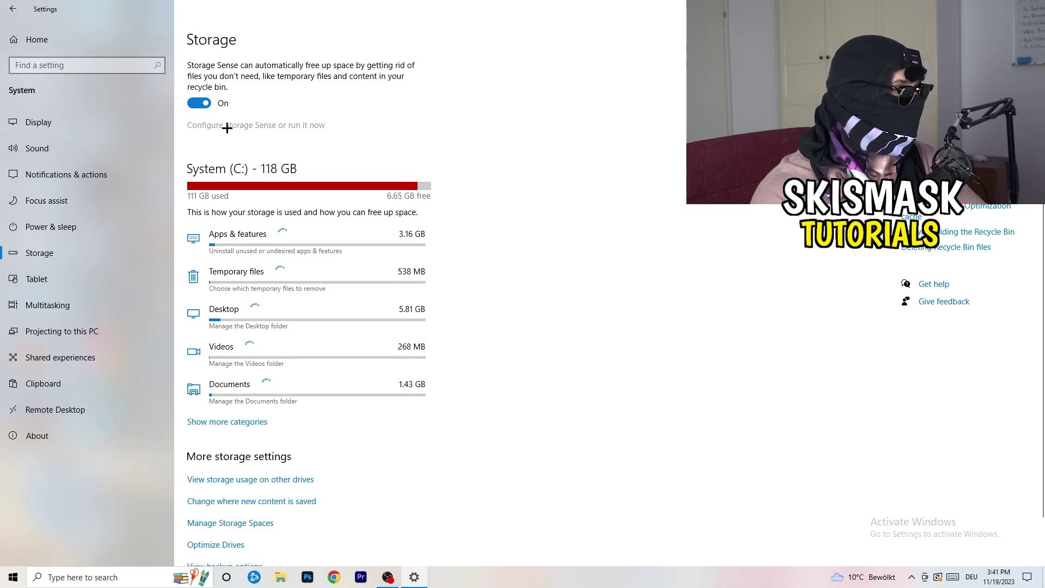
{"action": "left_click", "coordinate": [227, 126]}
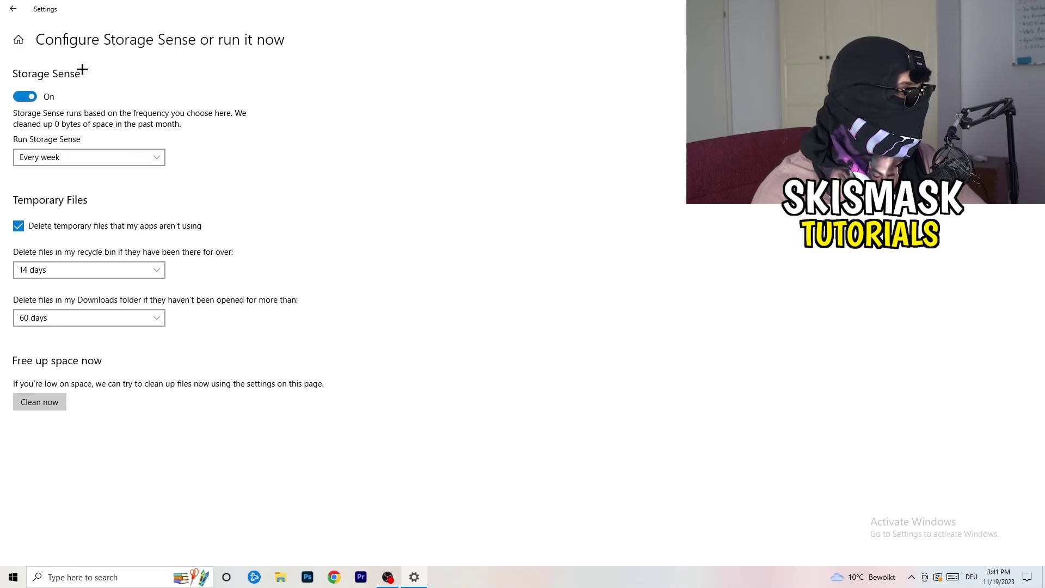
{"action": "left_click", "coordinate": [47, 157]}
{"action": "left_click", "coordinate": [205, 138]}
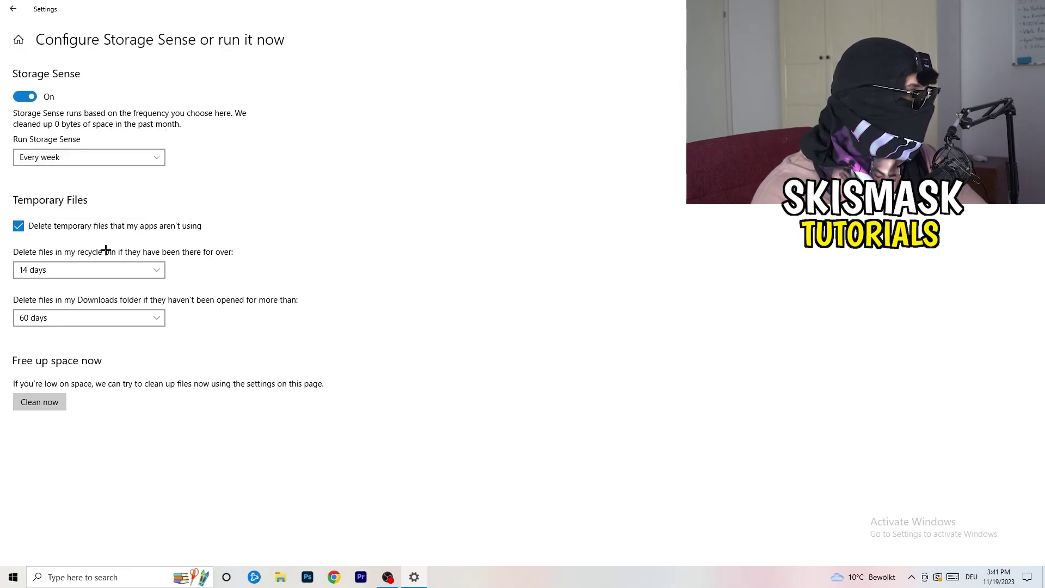
{"action": "left_click", "coordinate": [83, 229]}
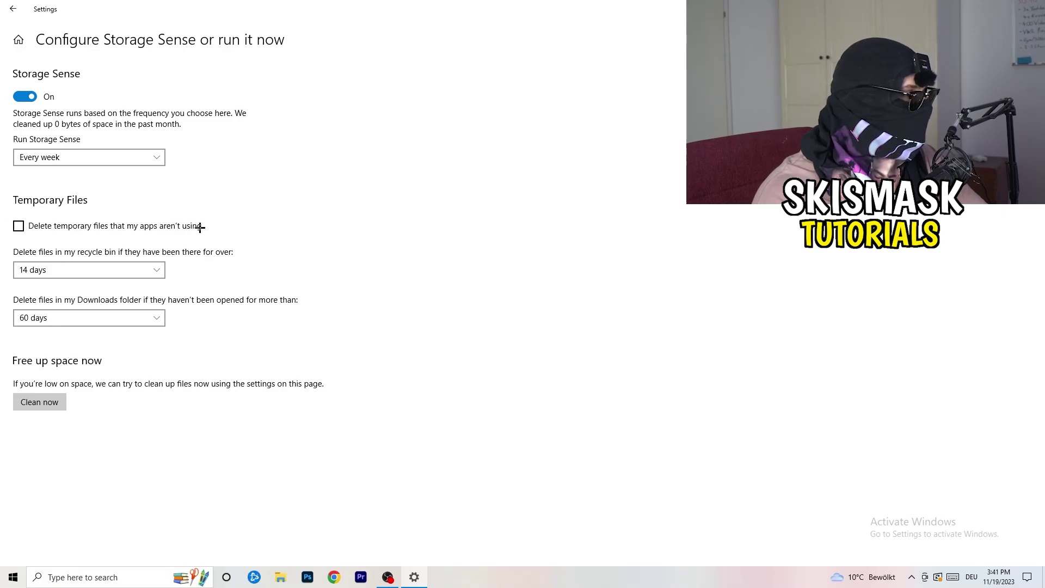
{"action": "left_click", "coordinate": [64, 267]}
{"action": "left_click", "coordinate": [229, 337]}
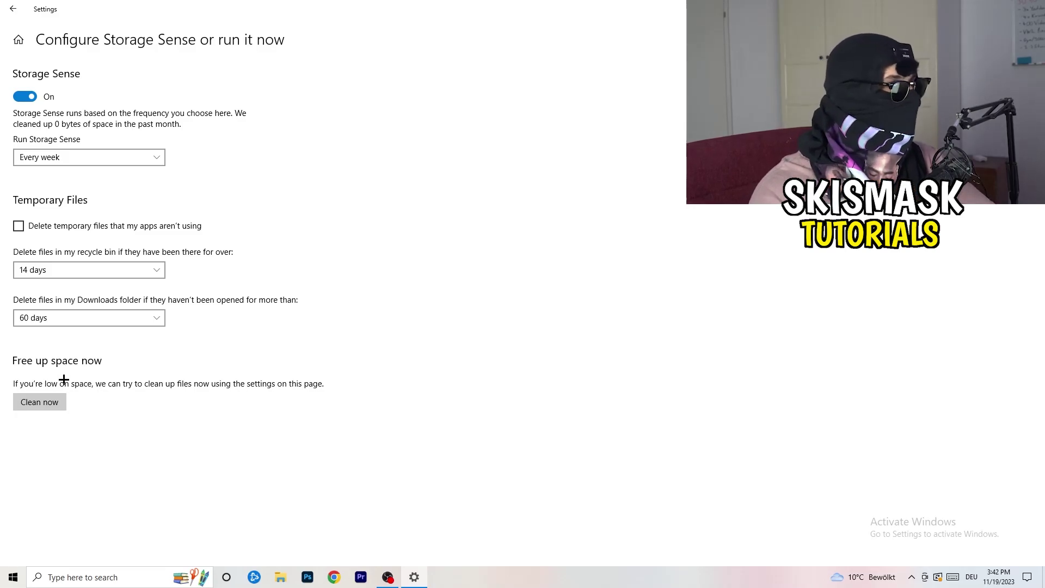
{"action": "left_click", "coordinate": [2, 14]}
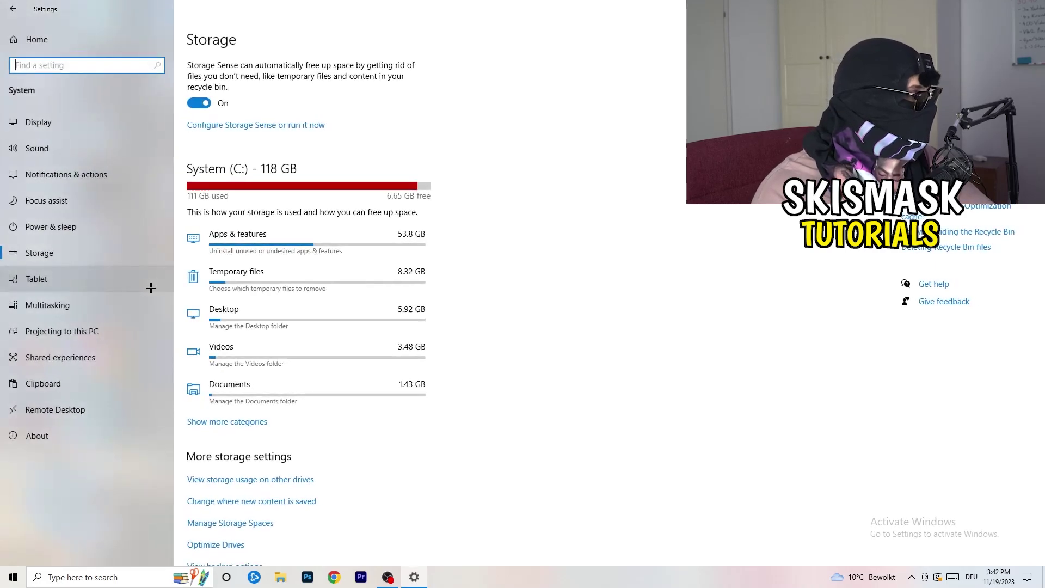
Step: Examine the preferred and additional power plans in Power Options from the Power & sleep settings, and close the window
{"action": "left_click", "coordinate": [122, 231]}
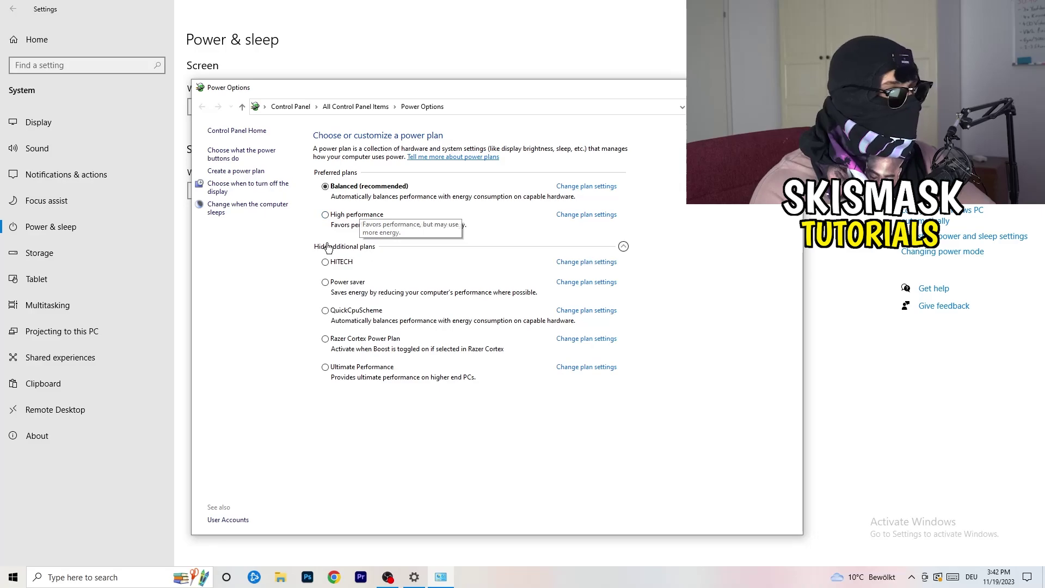
{"action": "left_click", "coordinate": [356, 250]}
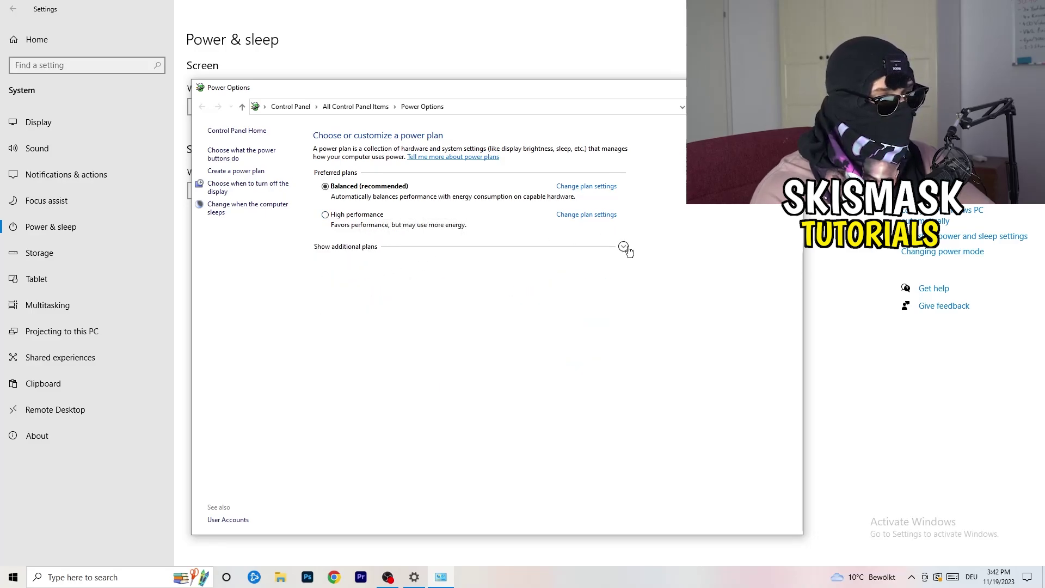
{"action": "left_click", "coordinate": [624, 248]}
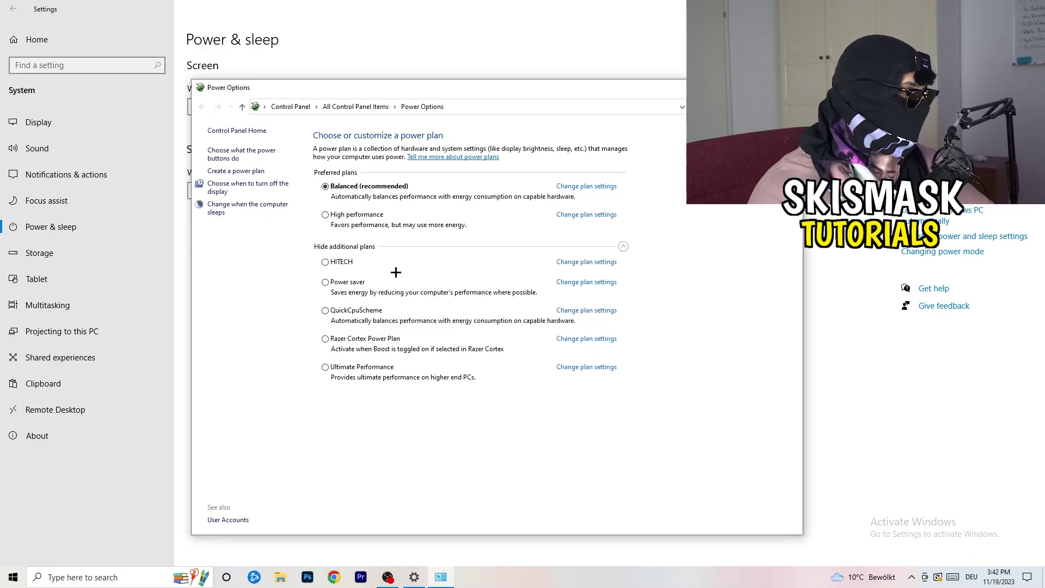
{"action": "key", "text": "alt+F4"}
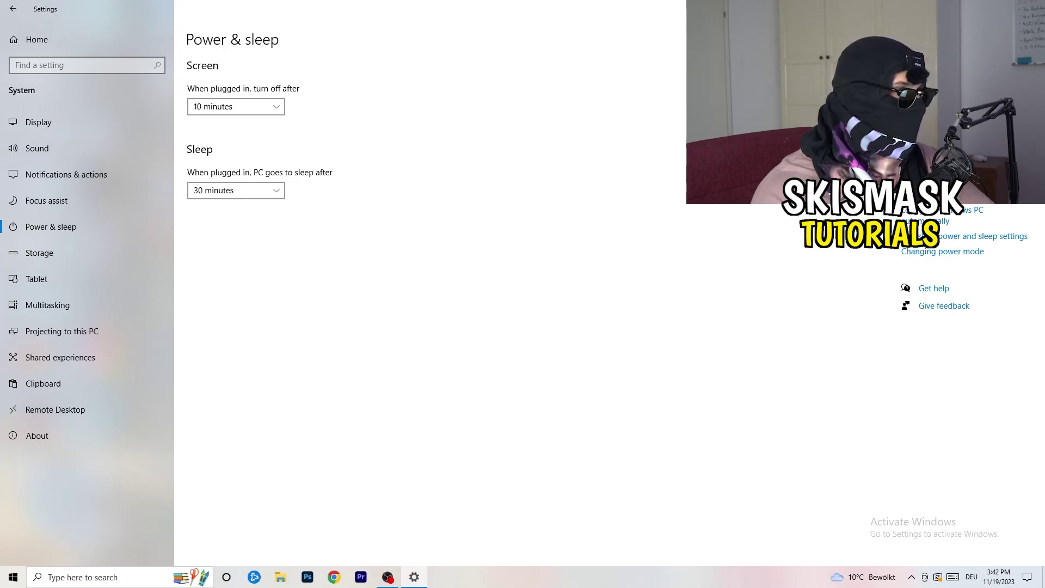
Step: Close Settings, move the Steam shortcut to an empty area of the desktop and open its compatibility properties
{"action": "key", "text": "alt+F4"}
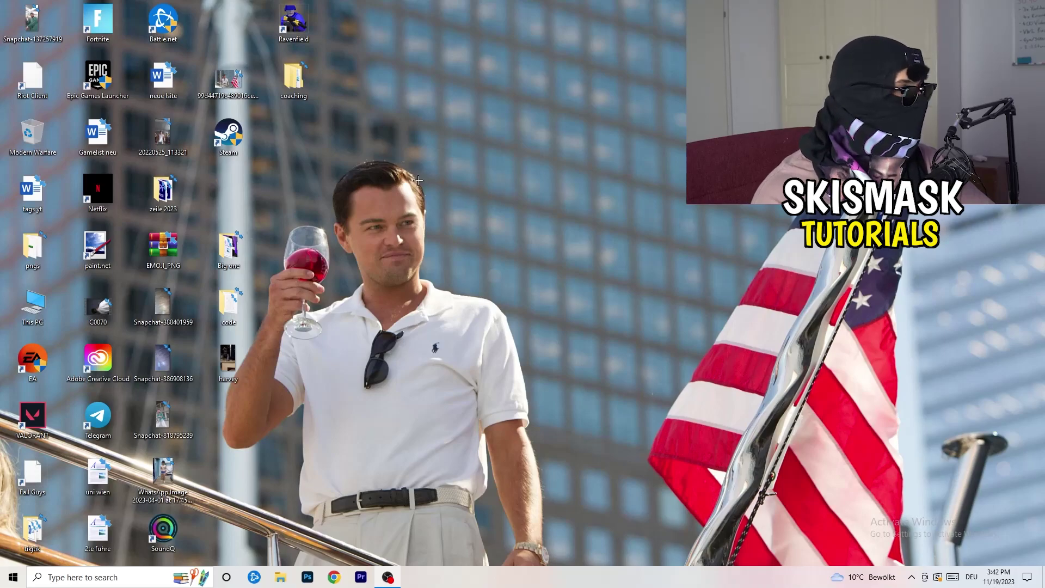
{"action": "left_click_drag", "start_coordinate": [237, 143], "coordinate": [564, 200]}
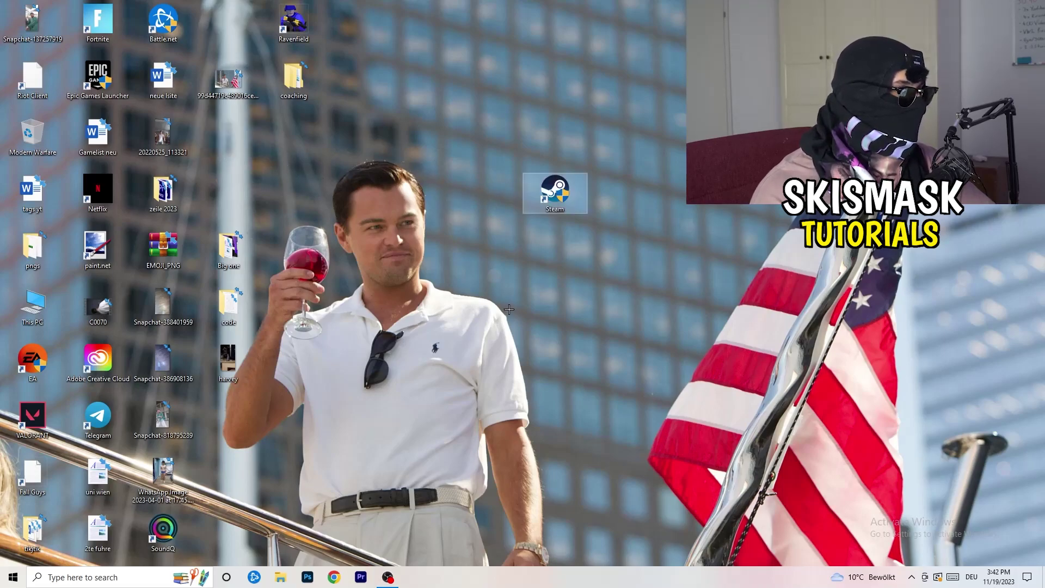
{"action": "right_click", "coordinate": [547, 196]}
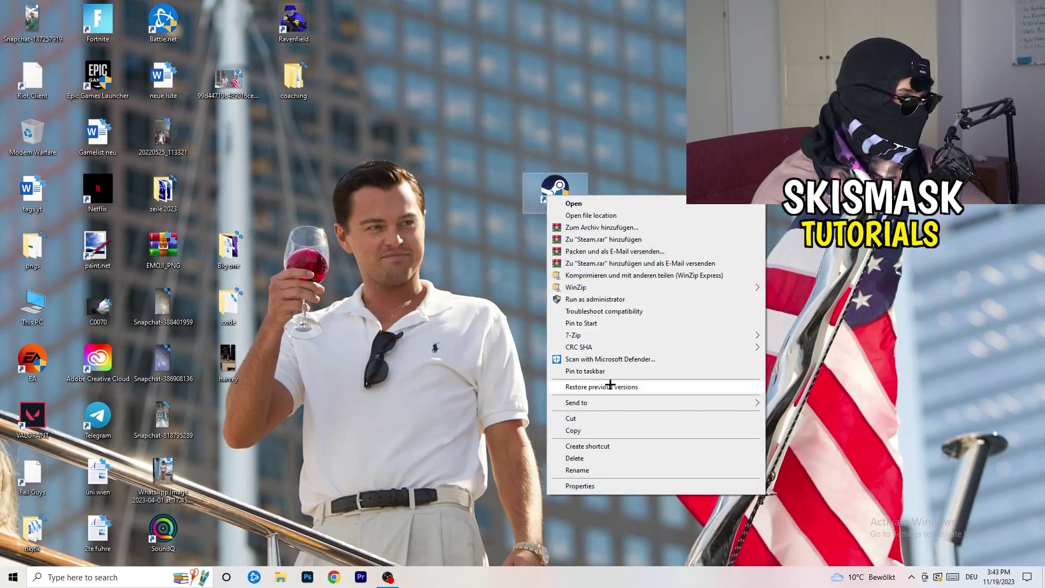
{"action": "left_click", "coordinate": [597, 486]}
{"action": "left_click_drag", "start_coordinate": [610, 203], "coordinate": [506, 153]}
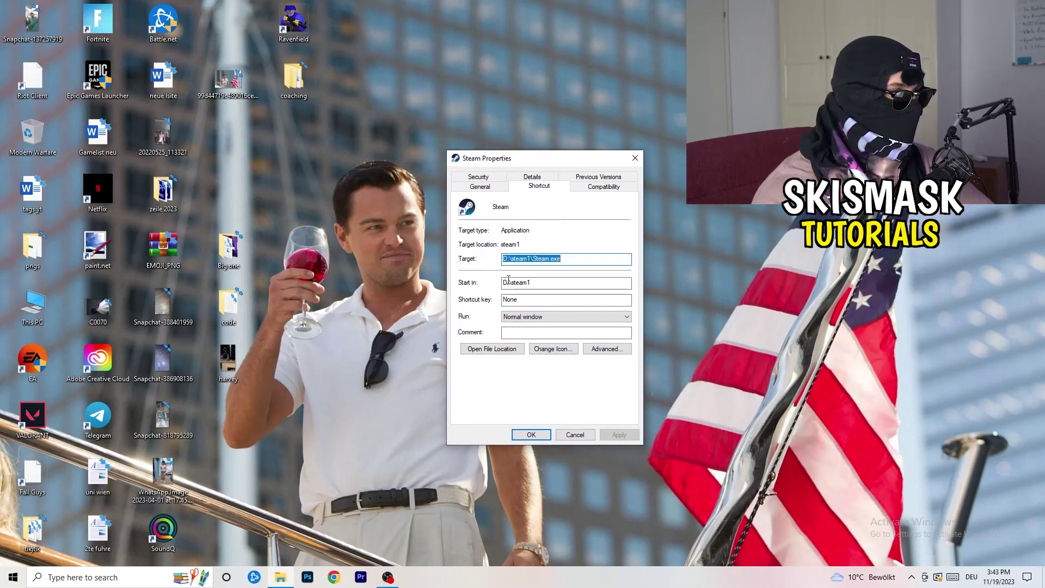
{"action": "left_click", "coordinate": [617, 189]}
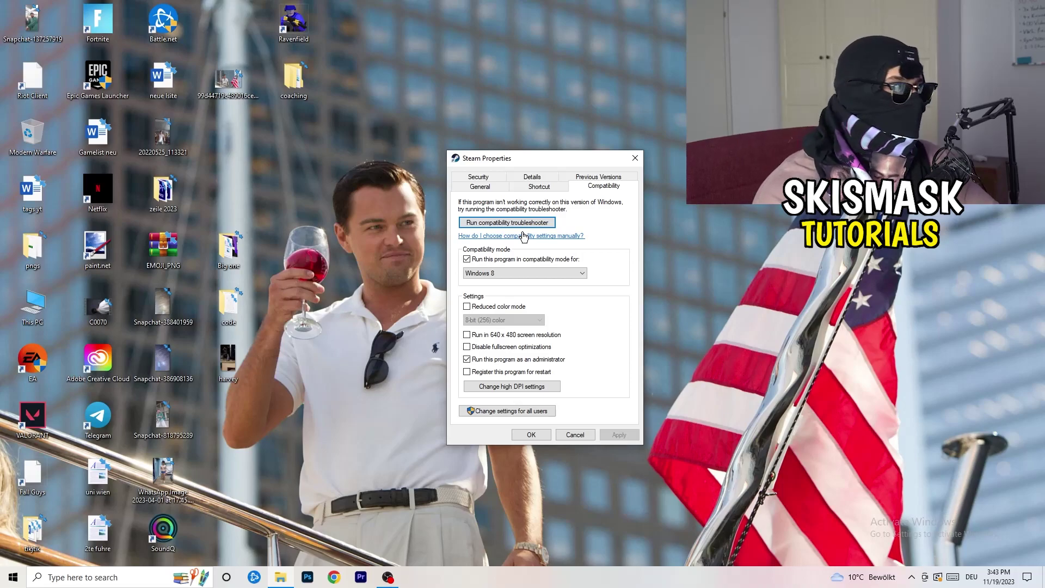
Step: Set Steam to run in compatibility mode for Windows 8, reviewing the other Windows versions offered, and apply and close the properties
{"action": "left_click", "coordinate": [468, 260]}
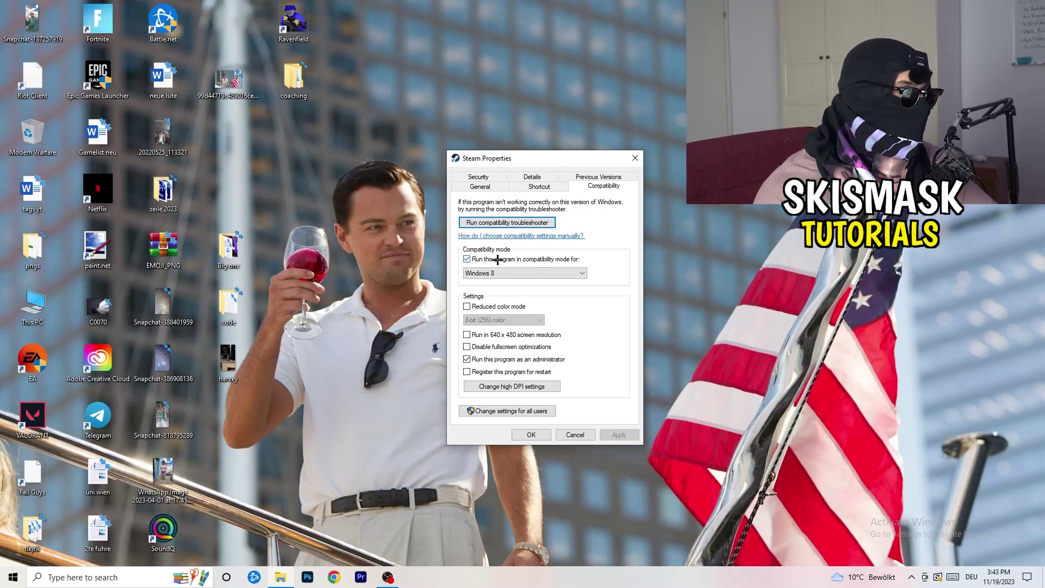
{"action": "left_click", "coordinate": [467, 260]}
{"action": "left_click", "coordinate": [518, 275]}
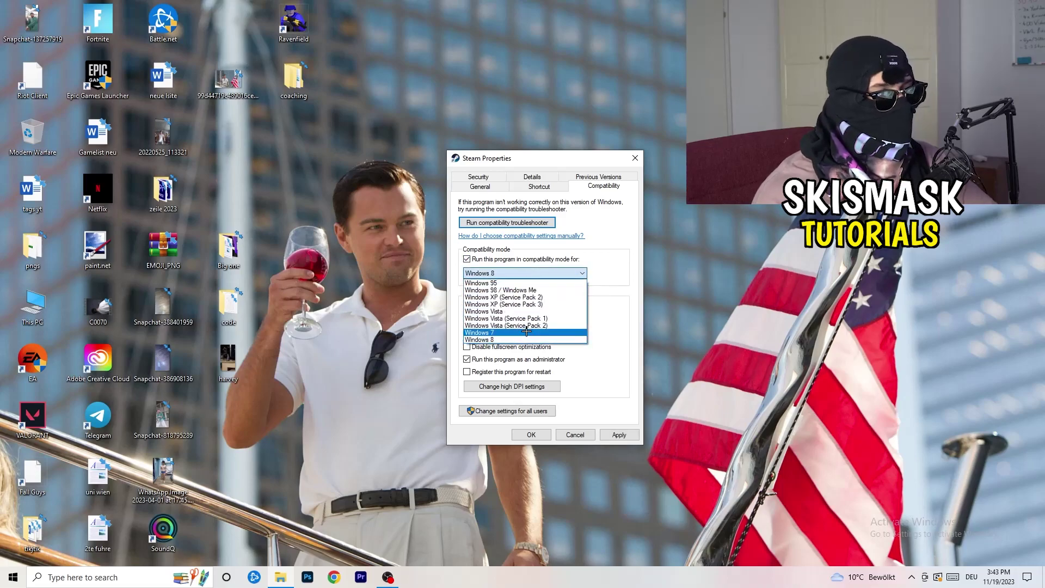
{"action": "left_click", "coordinate": [608, 317]}
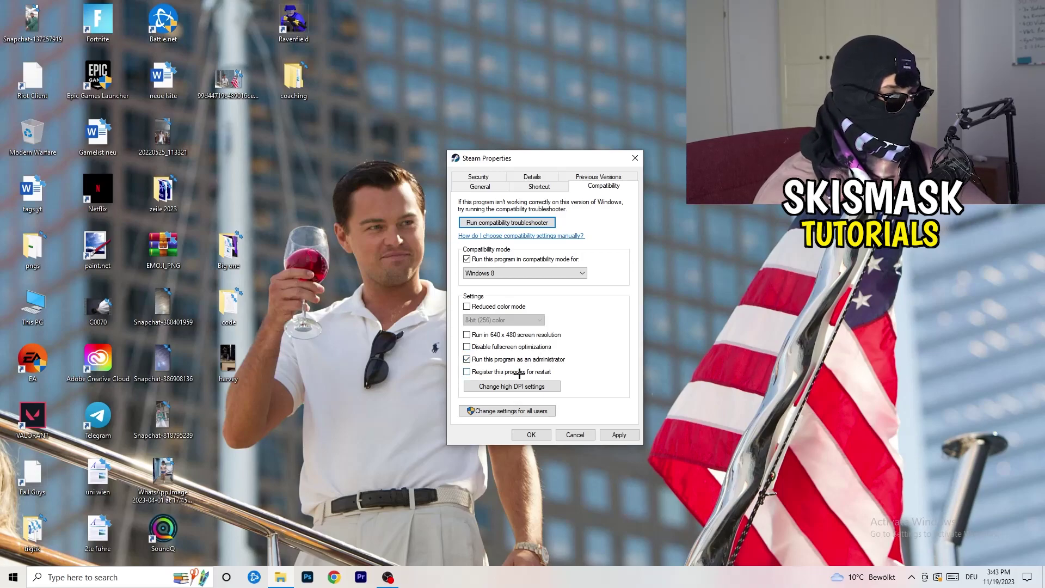
{"action": "left_click", "coordinate": [617, 435]}
{"action": "left_click", "coordinate": [533, 435]}
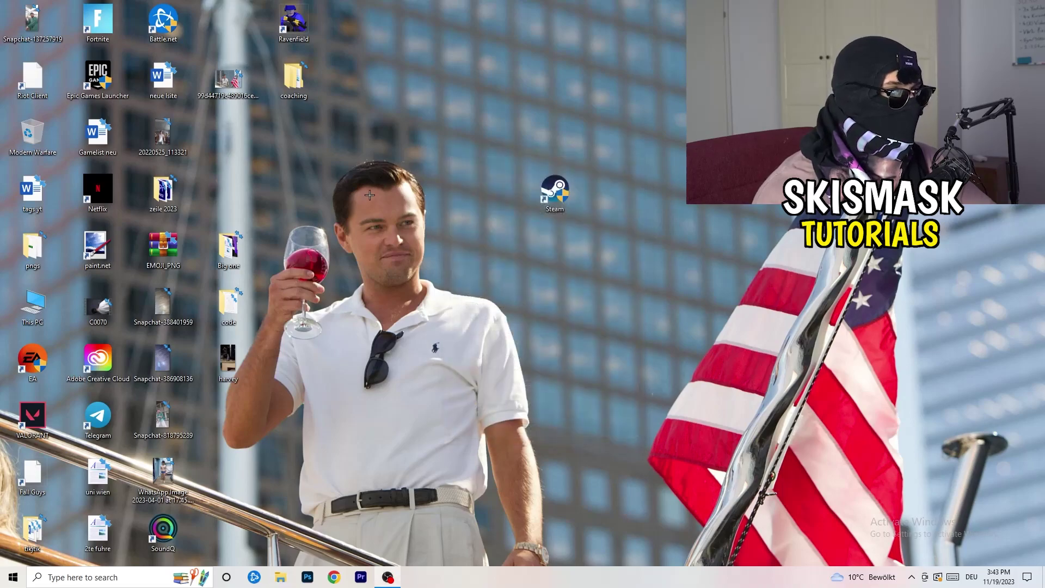
{"action": "left_click_drag", "start_coordinate": [567, 202], "coordinate": [637, 205]}
{"action": "left_click_drag", "start_coordinate": [547, 150], "coordinate": [653, 217]}
{"action": "left_click", "coordinate": [634, 333]}
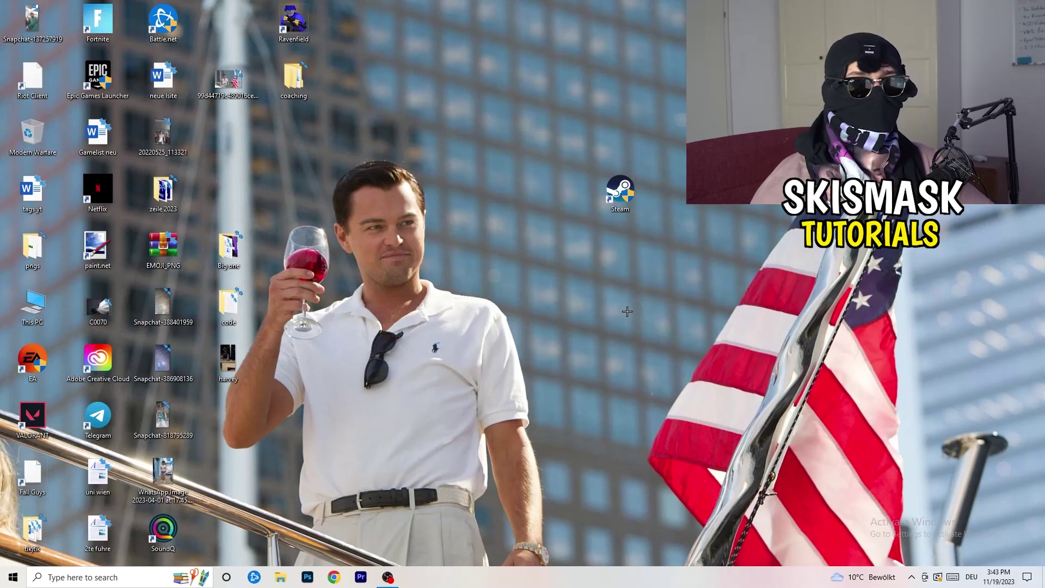
{"action": "left_click", "coordinate": [624, 200]}
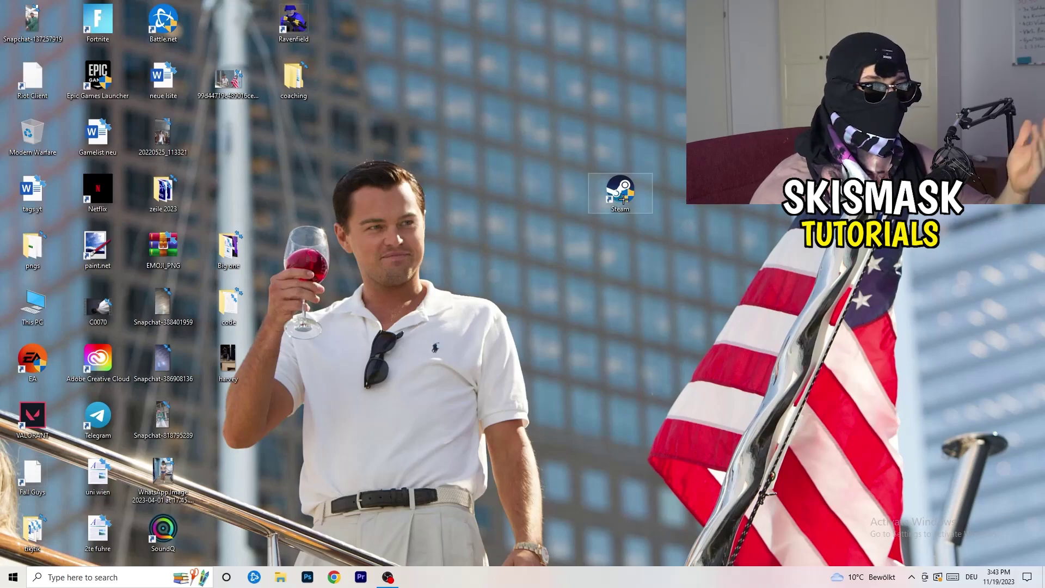
{"action": "right_click", "coordinate": [619, 192]}
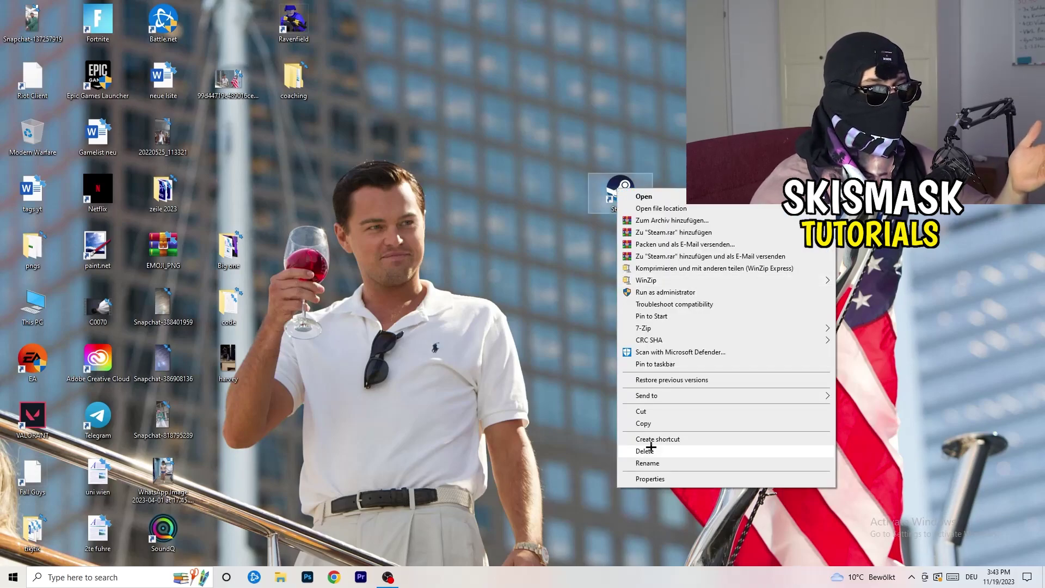
{"action": "left_click", "coordinate": [500, 243]}
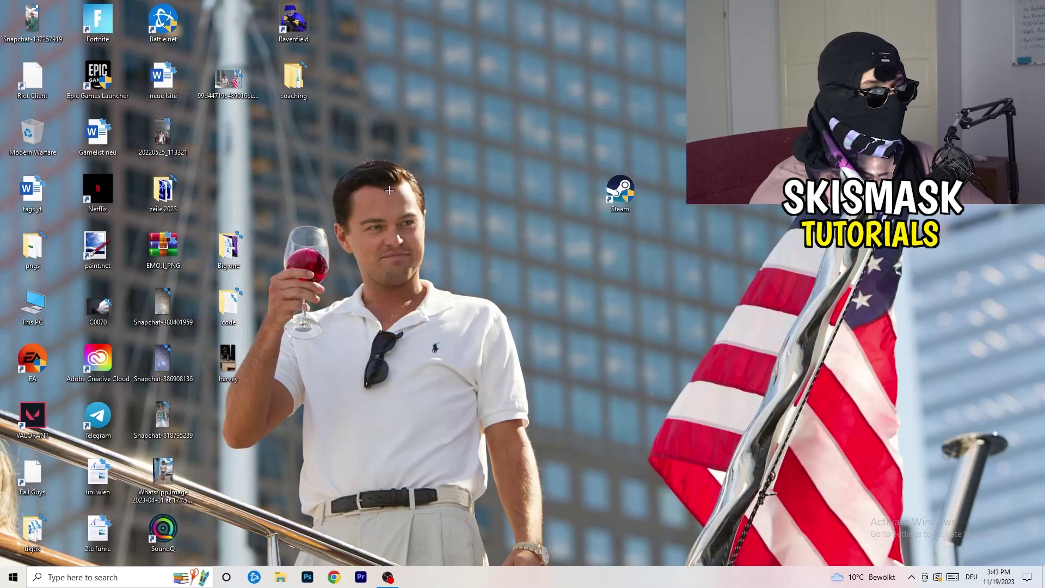
Step: Move the Steam shortcut back to its original spot among the desktop icon columns and deselect it
{"action": "left_click_drag", "start_coordinate": [621, 191], "coordinate": [229, 134]}
{"action": "left_click", "coordinate": [427, 125]}
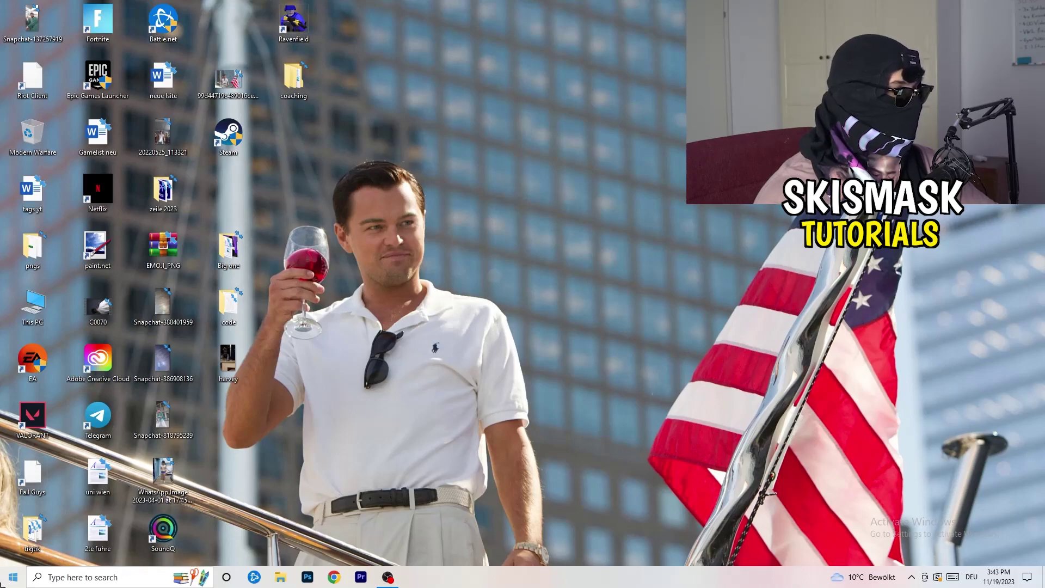
Step: Open the Gaming settings in Windows Settings and examine the Xbox Game Bar, Captures and Game Mode options
{"action": "left_click", "coordinate": [11, 579]}
{"action": "left_click", "coordinate": [14, 533]}
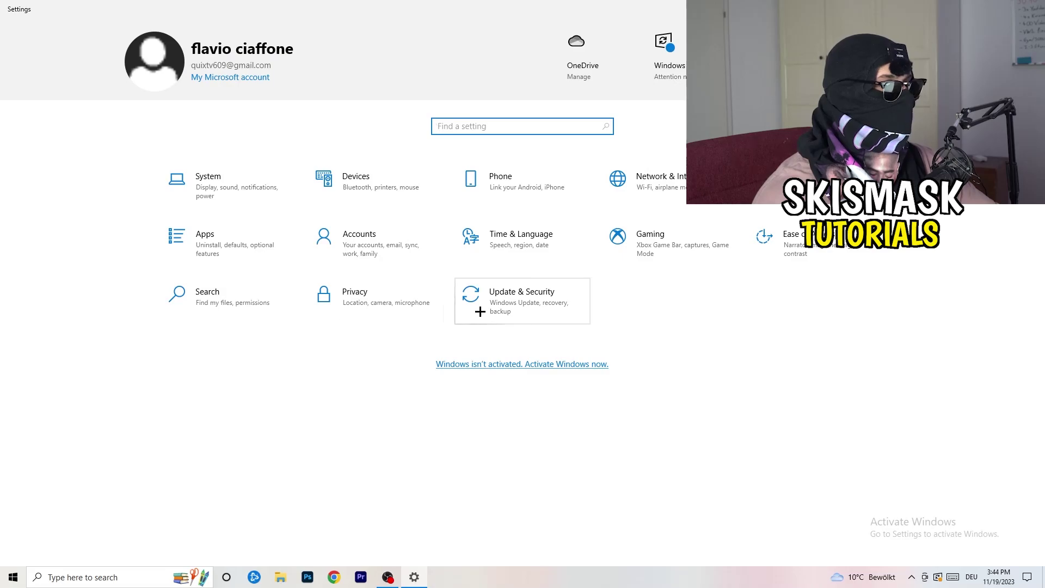
{"action": "left_click", "coordinate": [635, 240]}
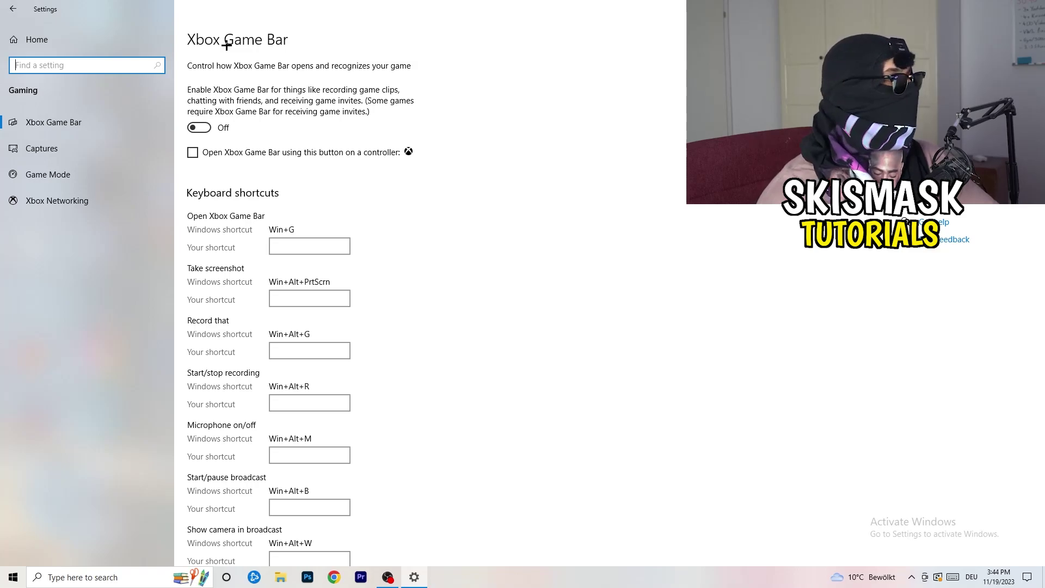
{"action": "left_click", "coordinate": [98, 156]}
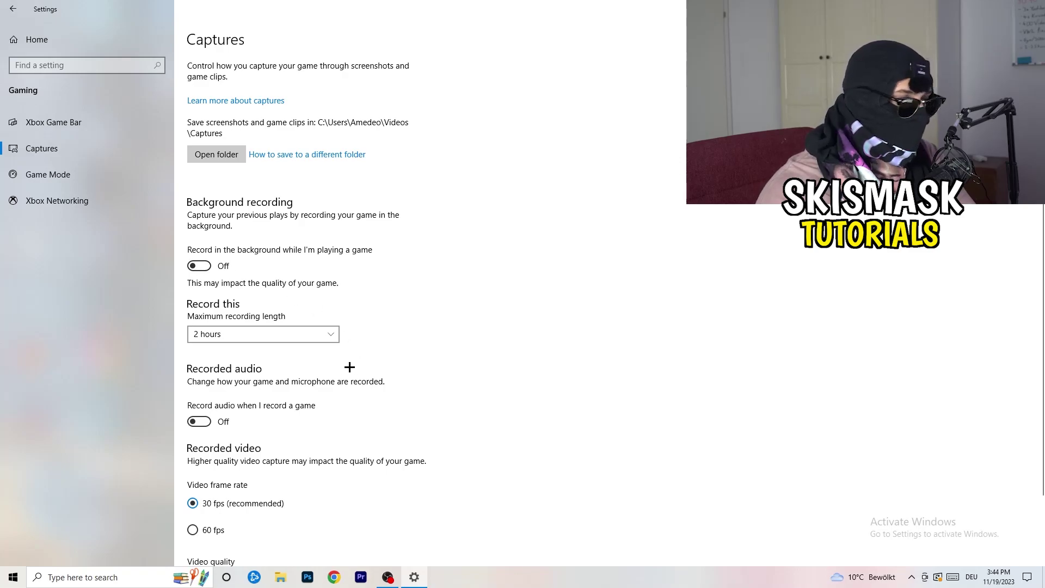
{"action": "scroll", "coordinate": [358, 362], "scroll_direction": "down", "scroll_amount": 2}
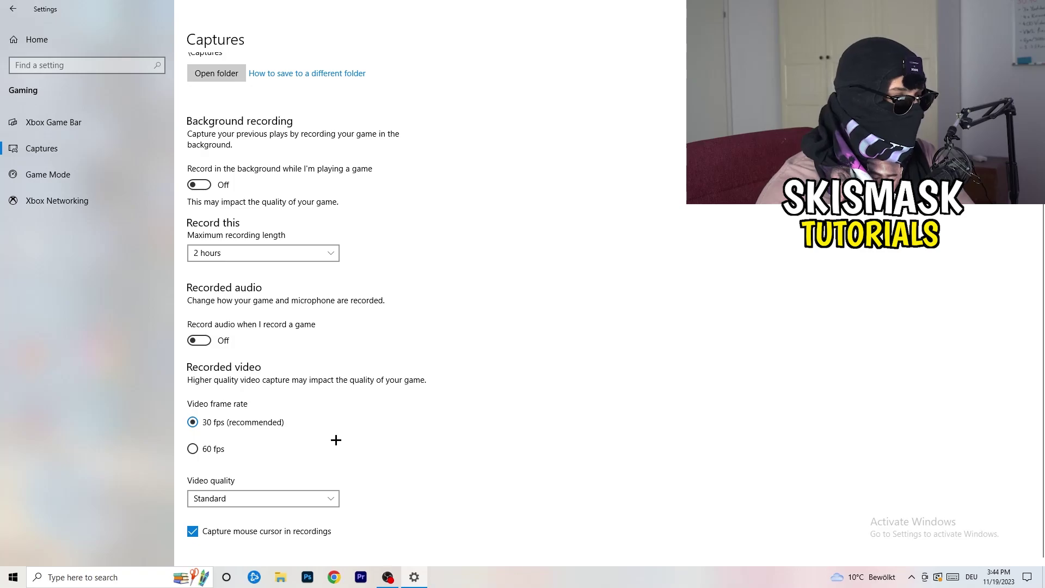
{"action": "scroll", "coordinate": [336, 440], "scroll_direction": "up", "scroll_amount": 3}
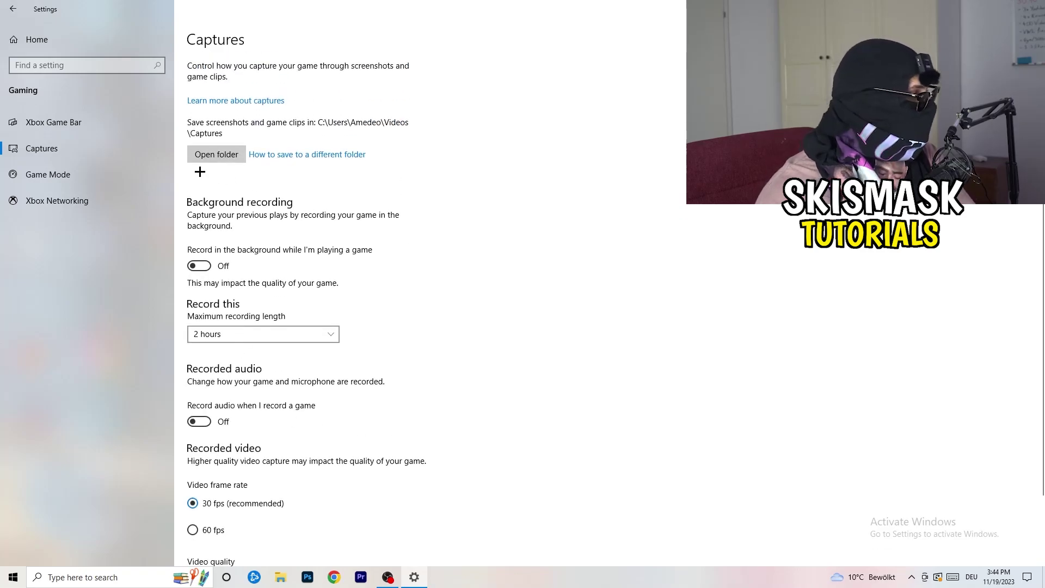
{"action": "left_click", "coordinate": [51, 174]}
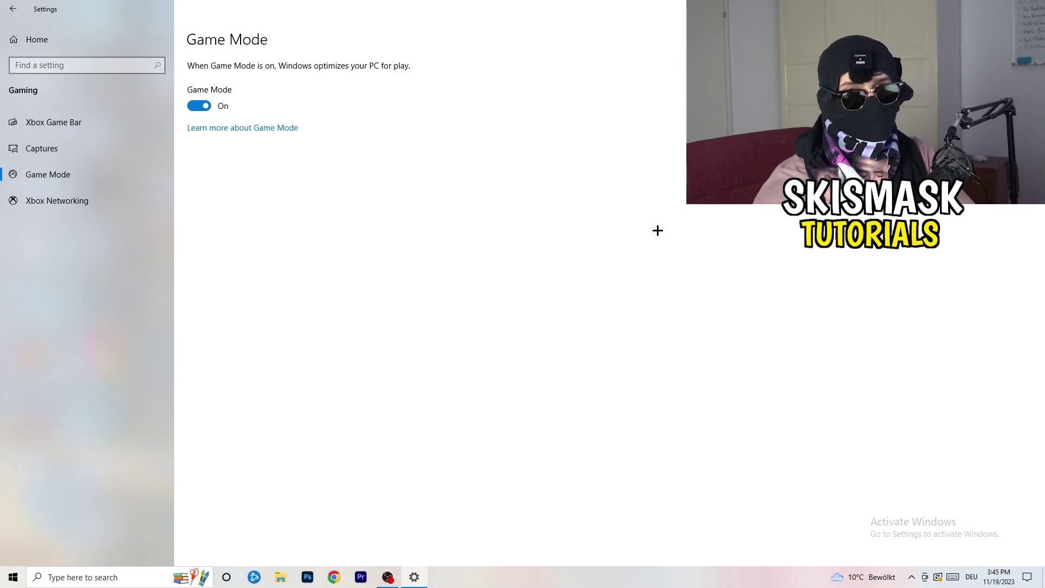
Step: Check the Windows Update status under Update & Security, and close Settings
{"action": "left_click", "coordinate": [11, 7]}
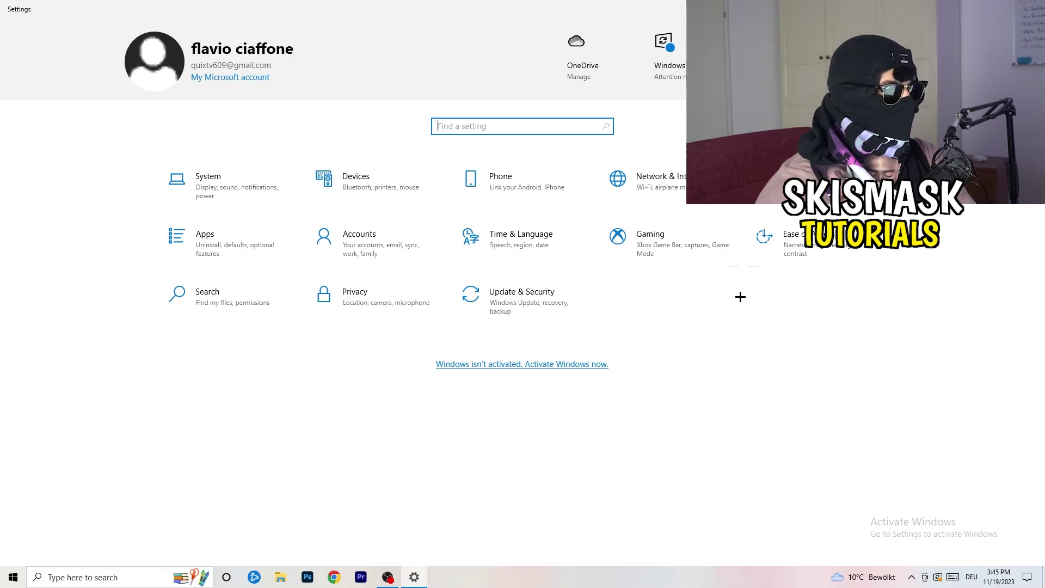
{"action": "left_click", "coordinate": [512, 299]}
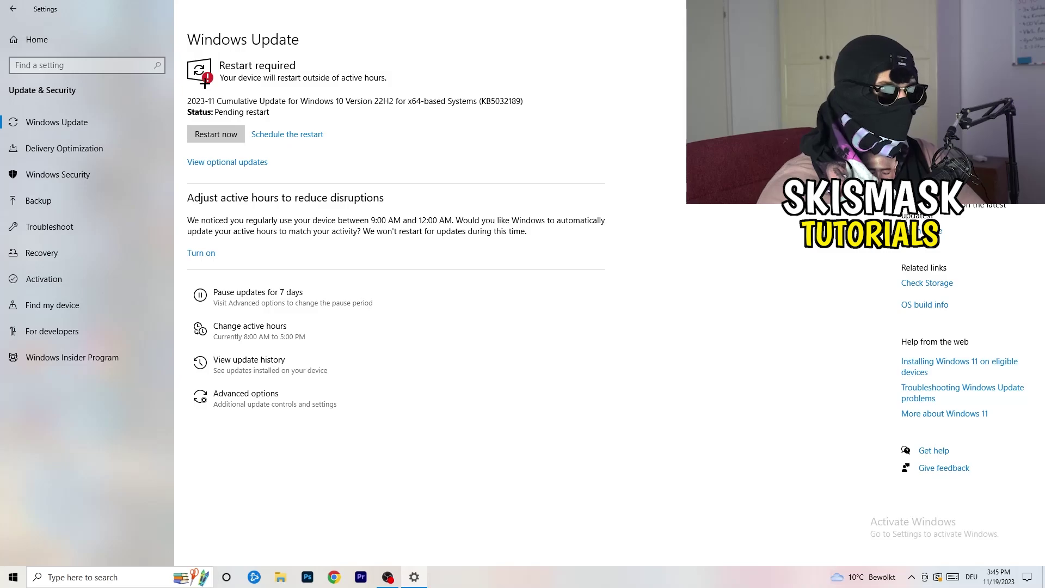
{"action": "key", "text": "alt+F4"}
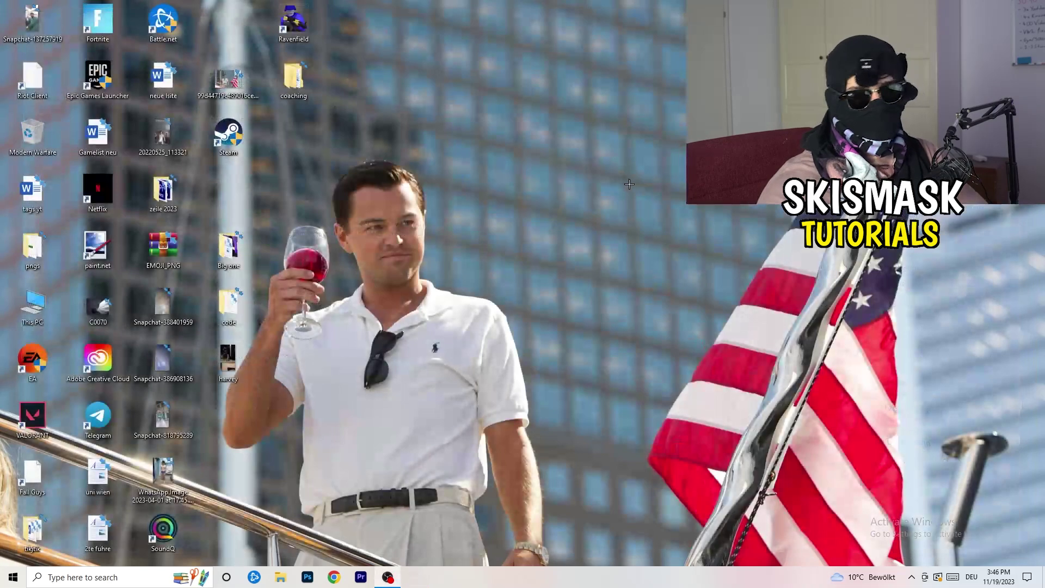